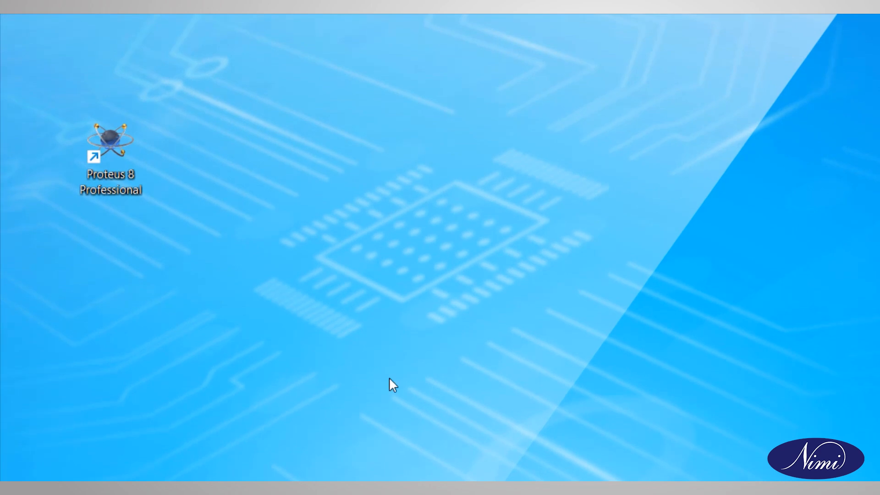
Launch Proteus 8 Professional as administrator and start a new project
{"action": "right_click", "coordinate": [117, 143]}
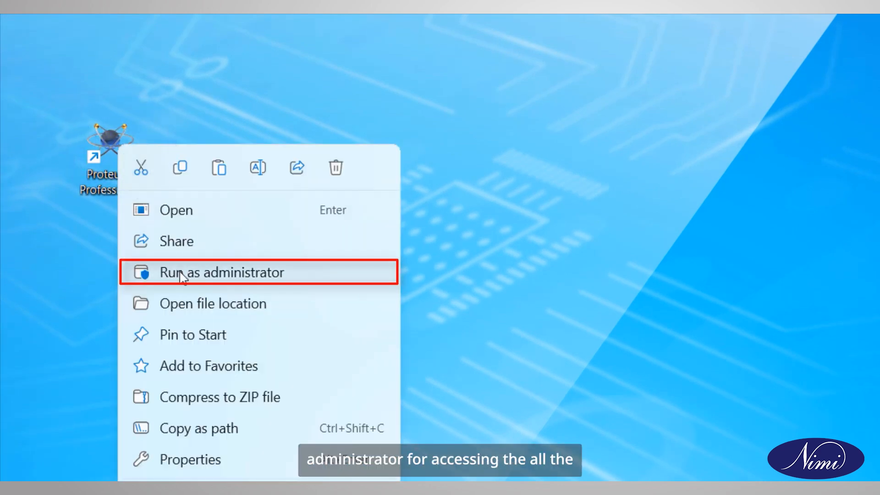
{"action": "left_click", "coordinate": [183, 273]}
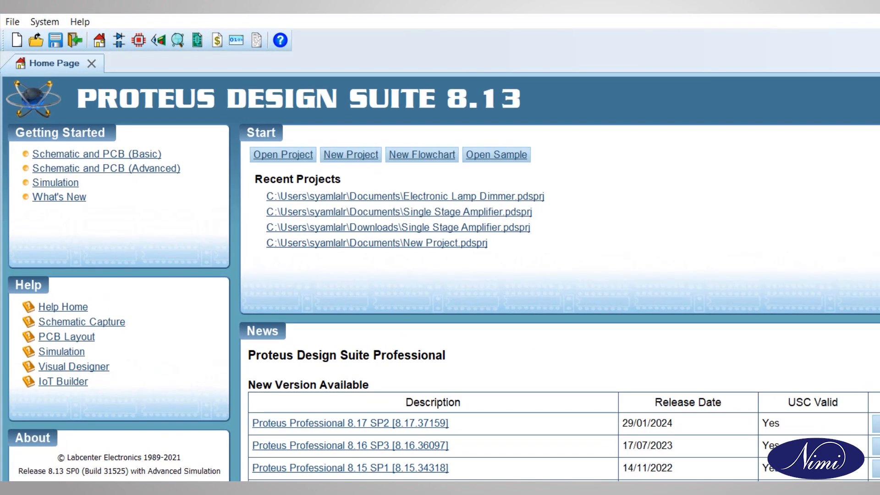
{"action": "left_click", "coordinate": [348, 159]}
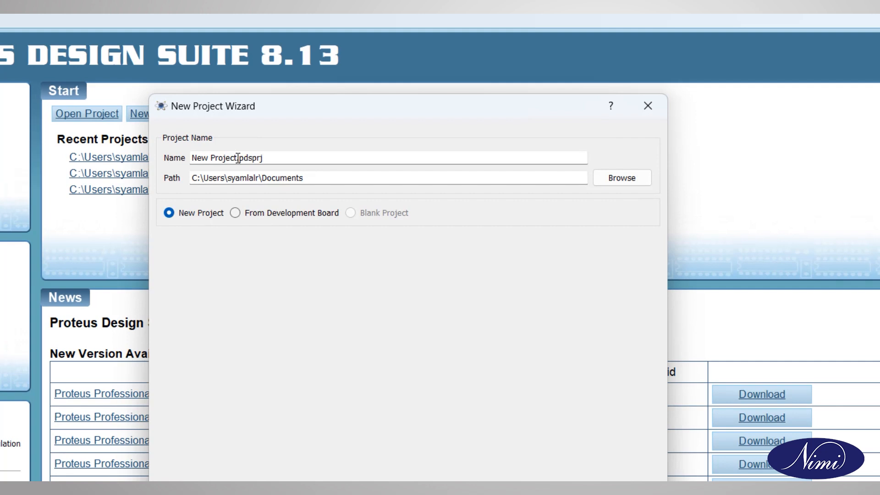
Name the new project file Electronic Lamp Dimmer.pdsprj
{"action": "left_click_drag", "start_coordinate": [238, 158], "coordinate": [176, 160]}
{"action": "key", "text": "BackSpace"}
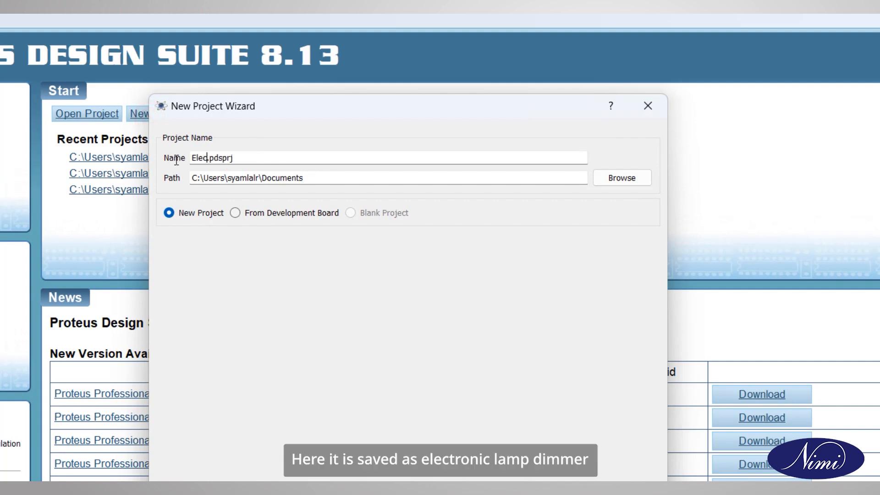
{"action": "type", "text": "Electronic Lamp Dimmer"}
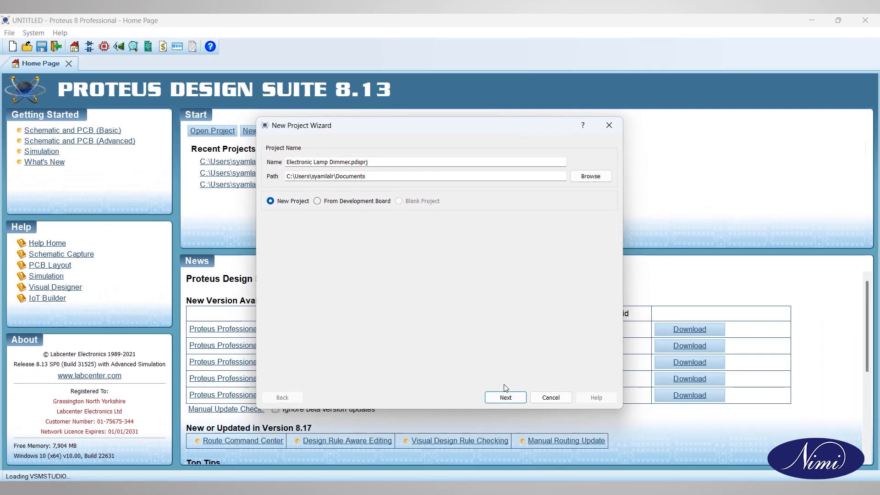
Create the project with the DEFAULT schematic template, no PCB layout and no firmware project
{"action": "left_click", "coordinate": [506, 397]}
{"action": "left_click", "coordinate": [507, 397]}
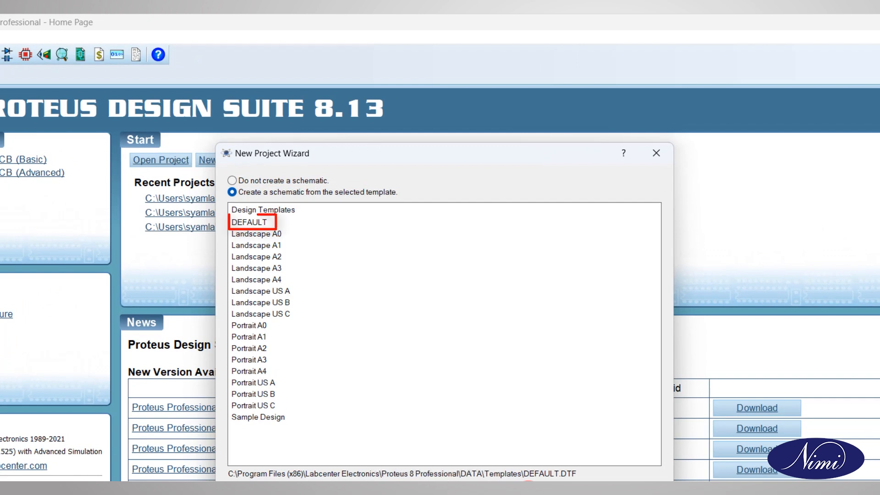
{"action": "left_click", "coordinate": [536, 440]}
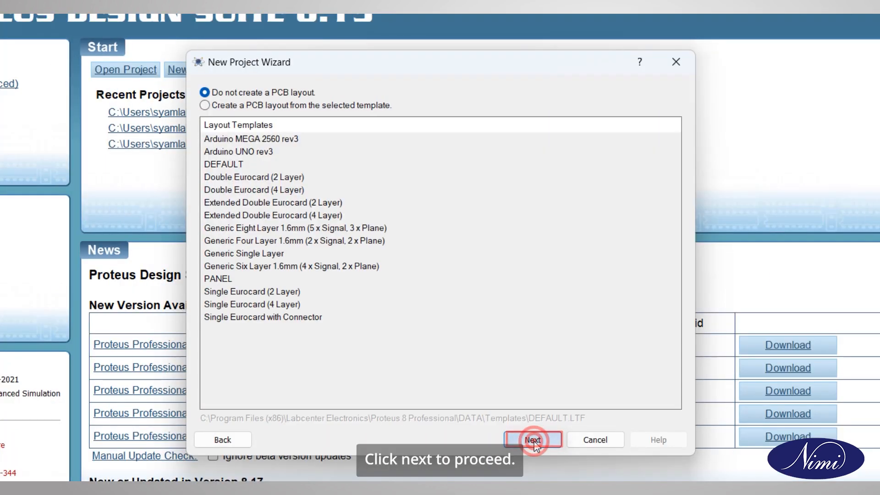
{"action": "left_click", "coordinate": [534, 441]}
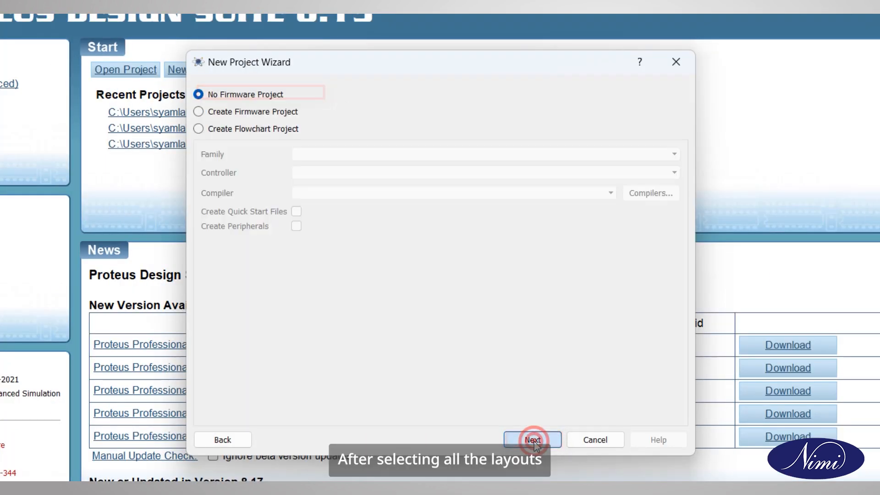
{"action": "left_click", "coordinate": [534, 441]}
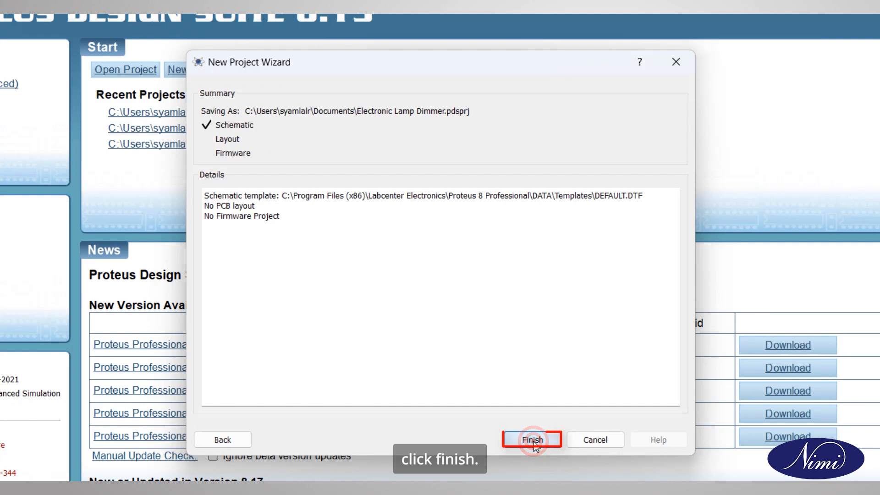
{"action": "left_click", "coordinate": [533, 441]}
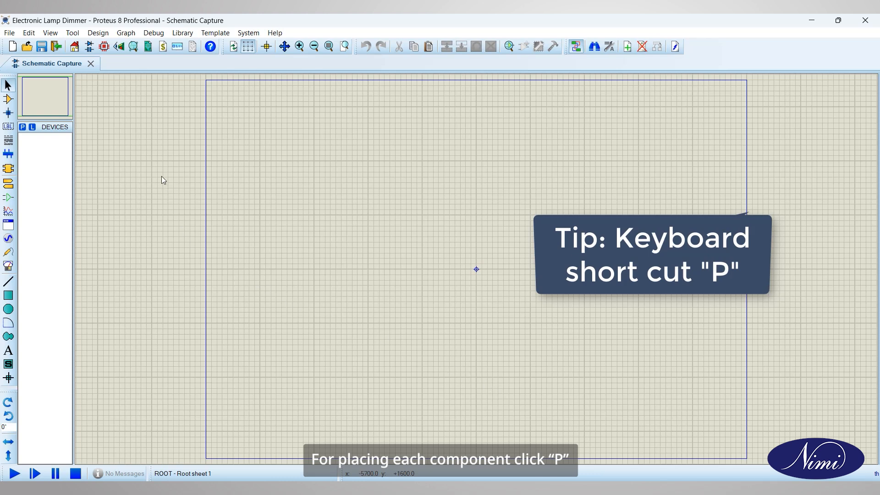
Add the RESISTOR analog primitive from the device library and place three resistors in a column in the sheet's upper-left area
{"action": "left_click", "coordinate": [22, 127]}
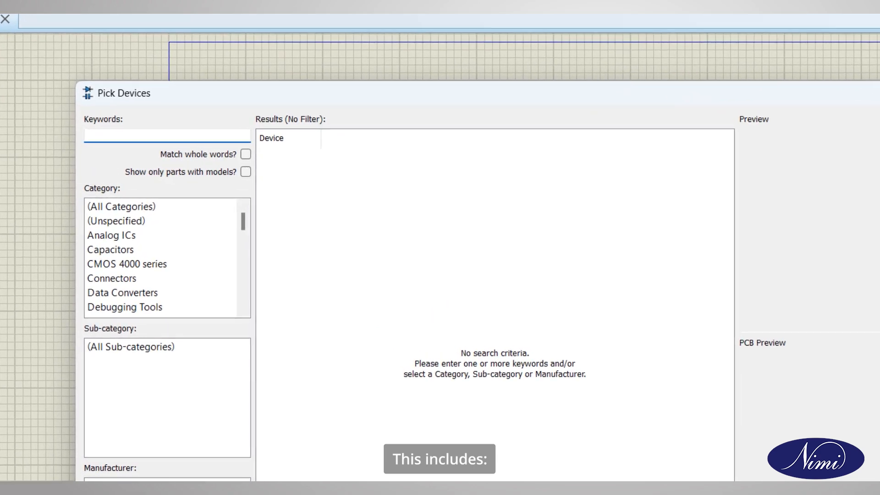
{"action": "type", "text": "resistor"}
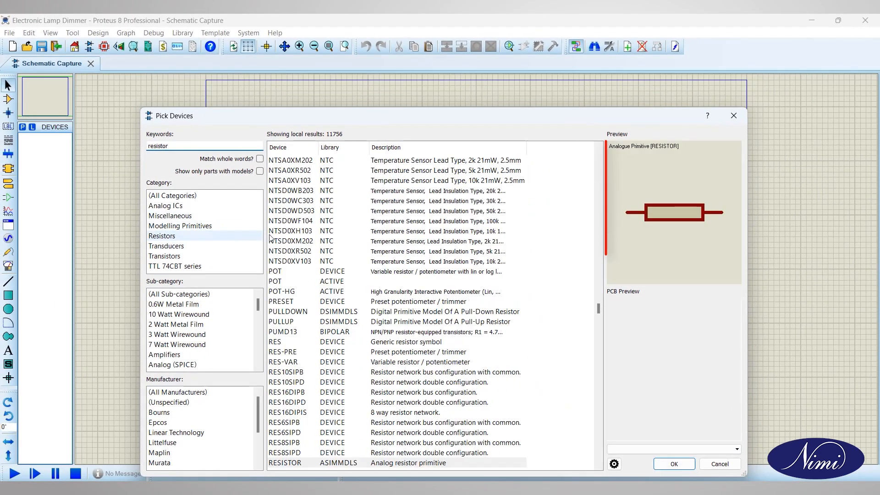
{"action": "left_click", "coordinate": [670, 464]}
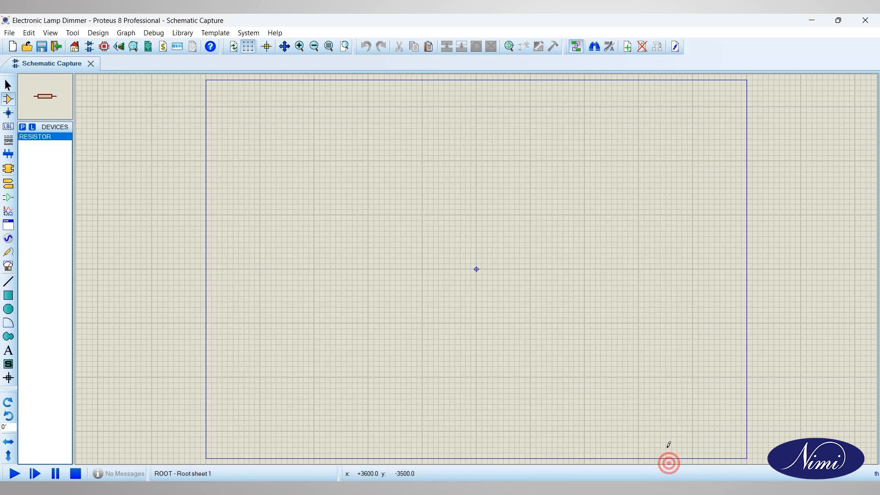
{"action": "left_click", "coordinate": [327, 147]}
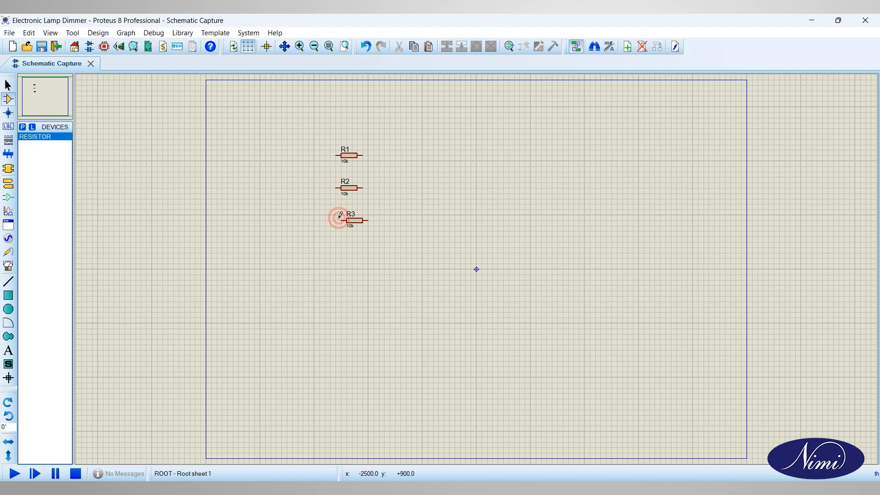
Add the CAPACITOR primitive from the device library and place four capacitors in a column beside the resistors
{"action": "left_click", "coordinate": [23, 128]}
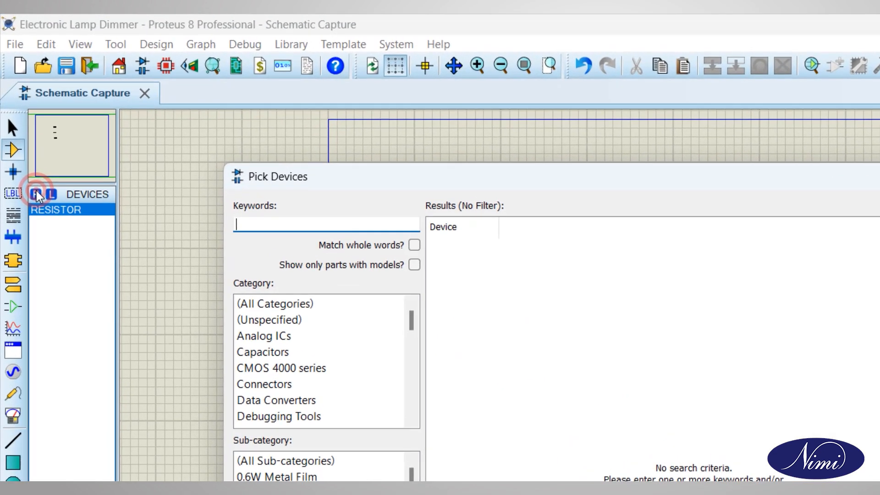
{"action": "type", "text": "capacitor"}
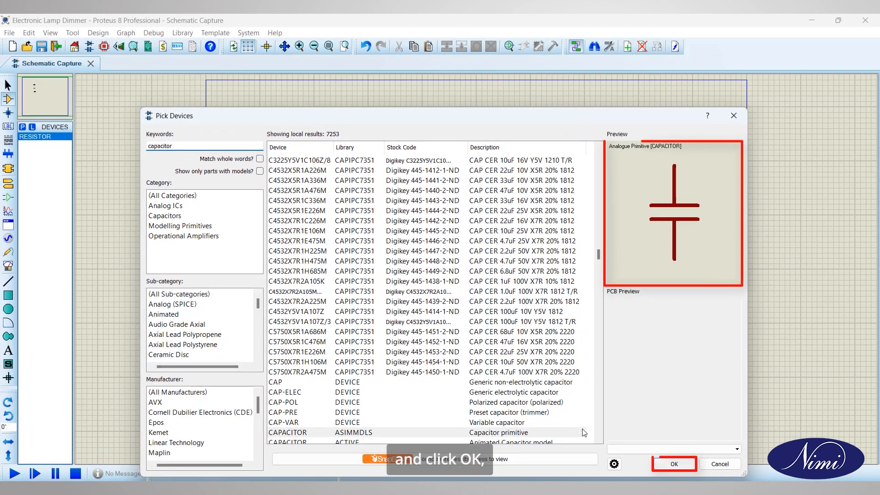
{"action": "left_click", "coordinate": [673, 464]}
{"action": "left_click", "coordinate": [431, 95]}
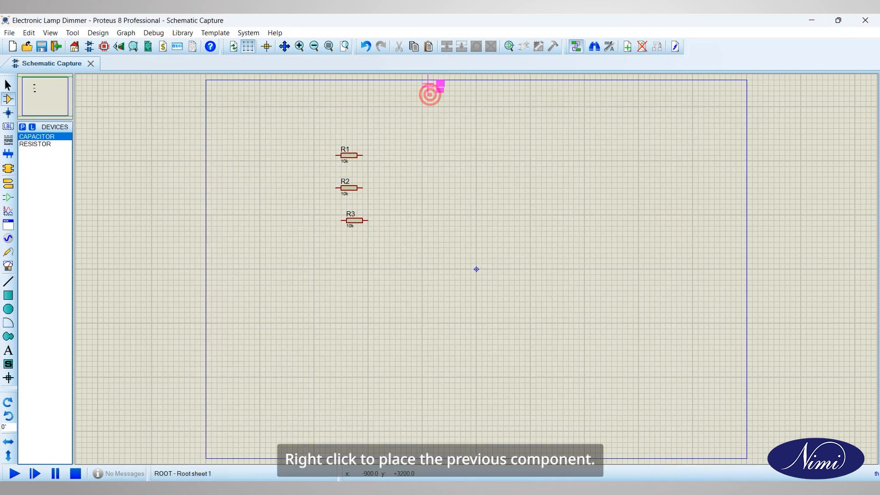
{"action": "left_click", "coordinate": [424, 153]}
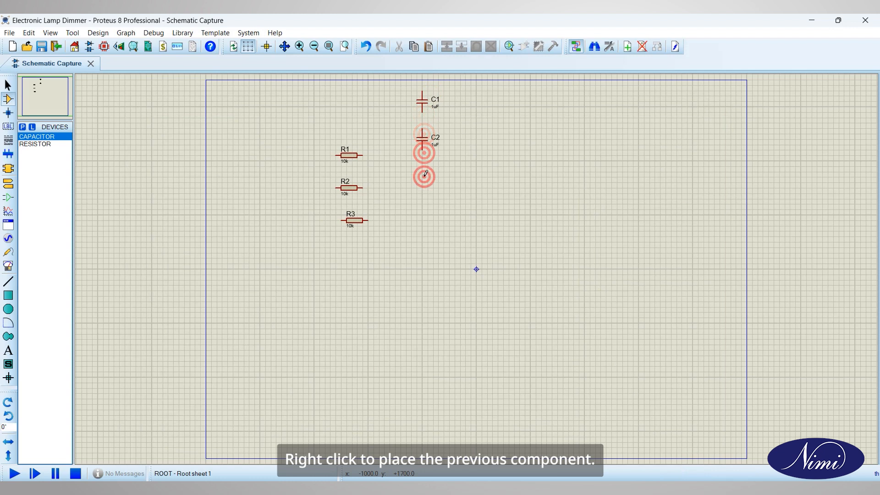
{"action": "left_click", "coordinate": [424, 195]}
{"action": "left_click", "coordinate": [422, 229]}
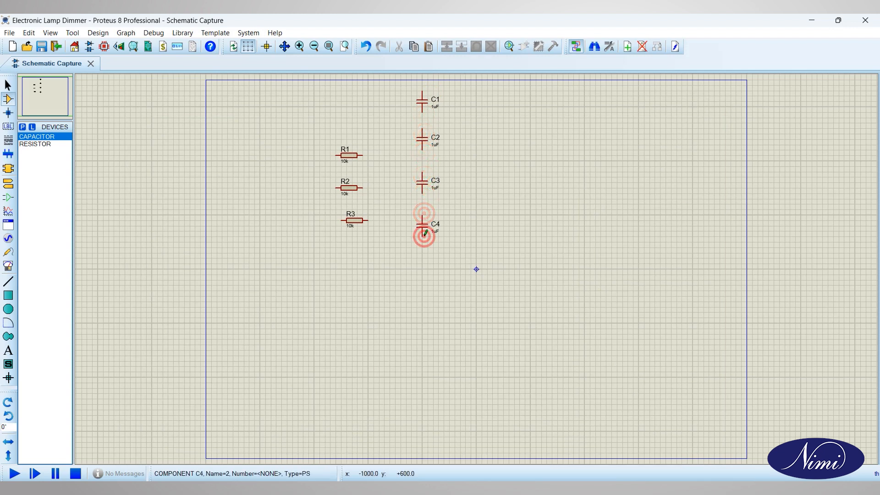
Add the LAMP device from the library and place one lamp beside the capacitor column
{"action": "left_click", "coordinate": [27, 130]}
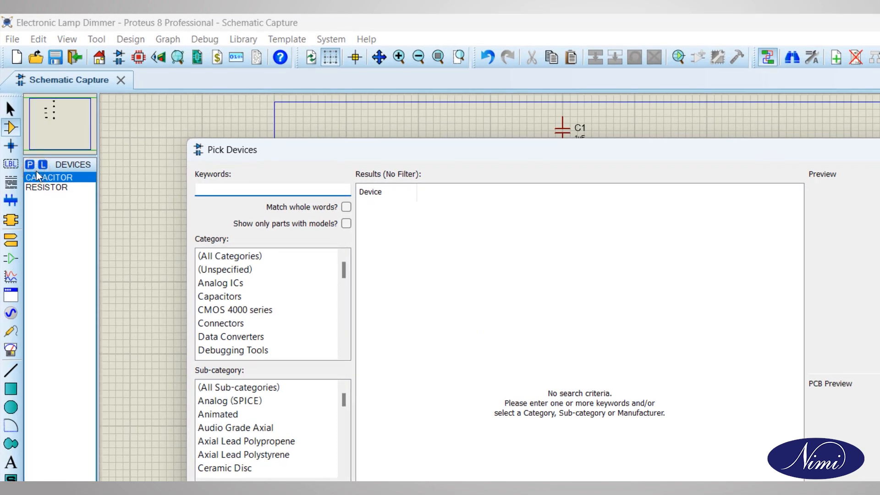
{"action": "type", "text": "lamp"}
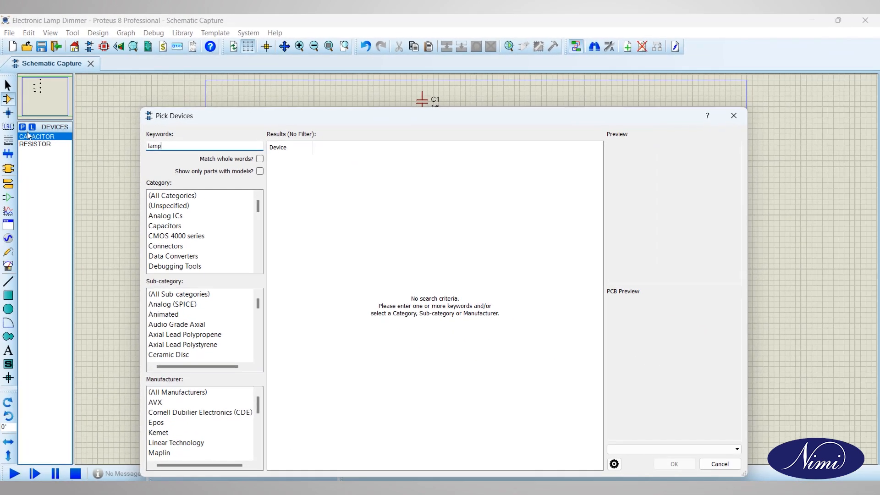
{"action": "left_click", "coordinate": [681, 468]}
{"action": "left_click", "coordinate": [493, 122]}
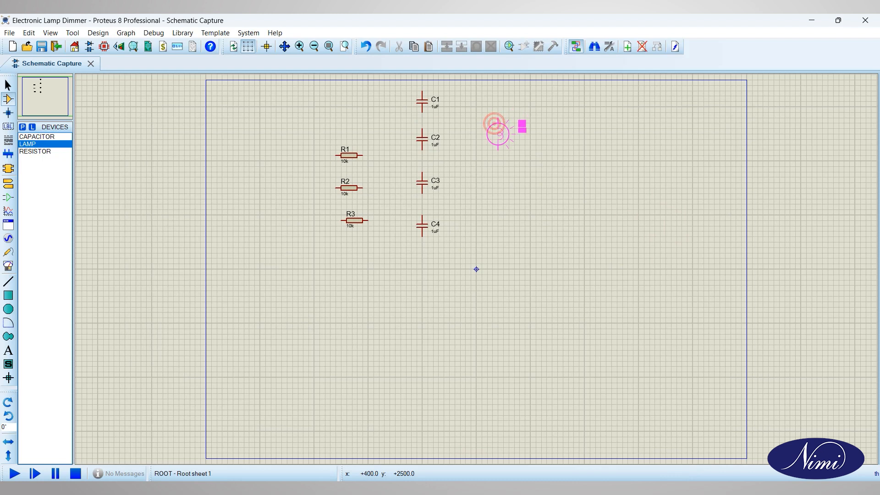
{"action": "left_click", "coordinate": [498, 133]}
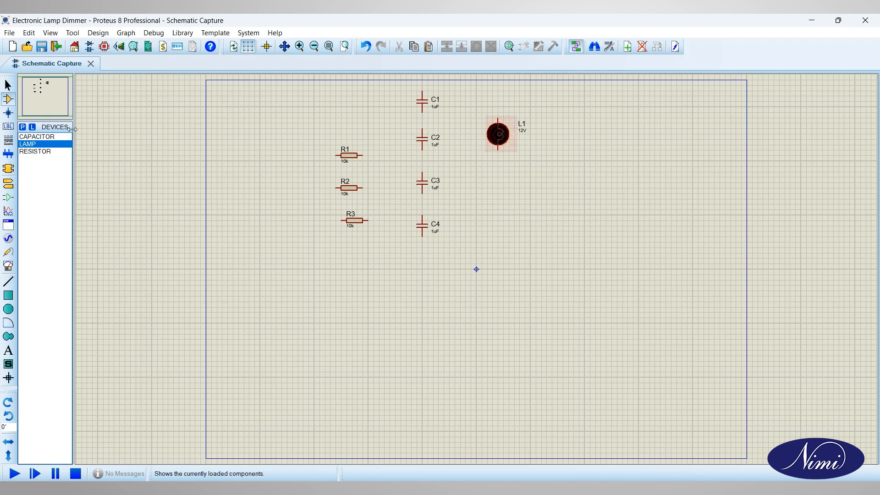
Add the POT-HG interactive potentiometer from the library and place it below the lamp
{"action": "left_click", "coordinate": [23, 127]}
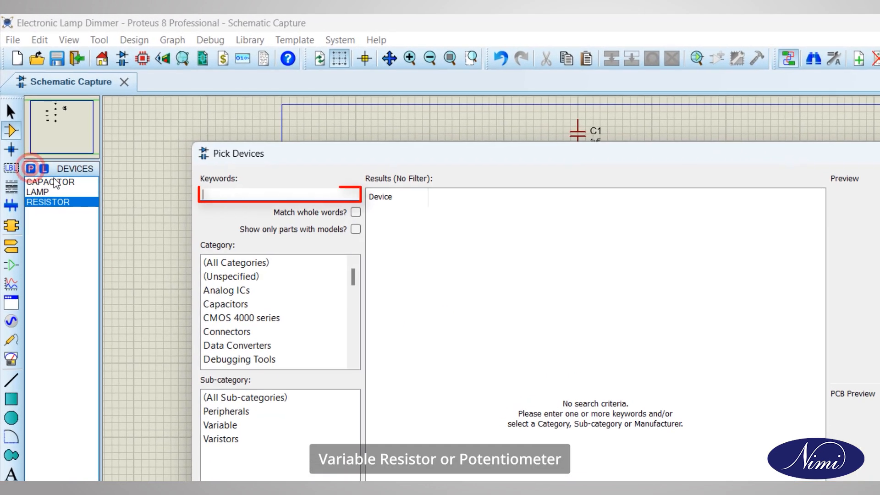
{"action": "type", "text": "POT hg"}
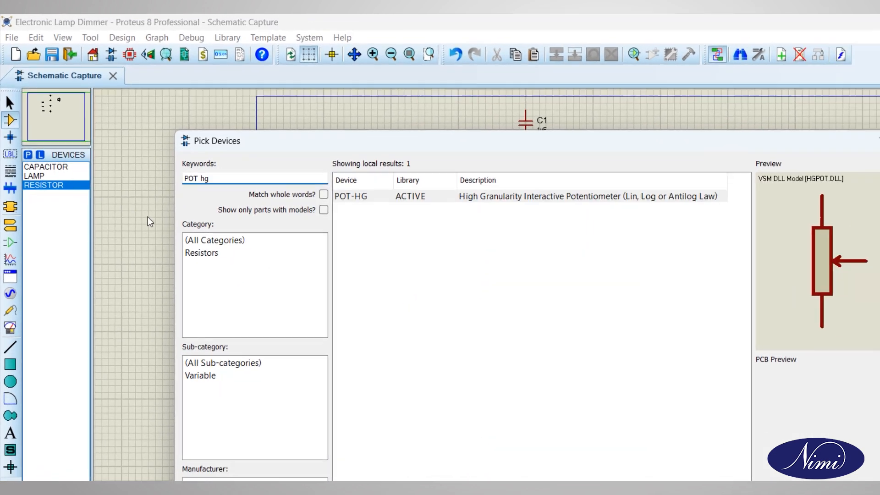
{"action": "left_click", "coordinate": [668, 459]}
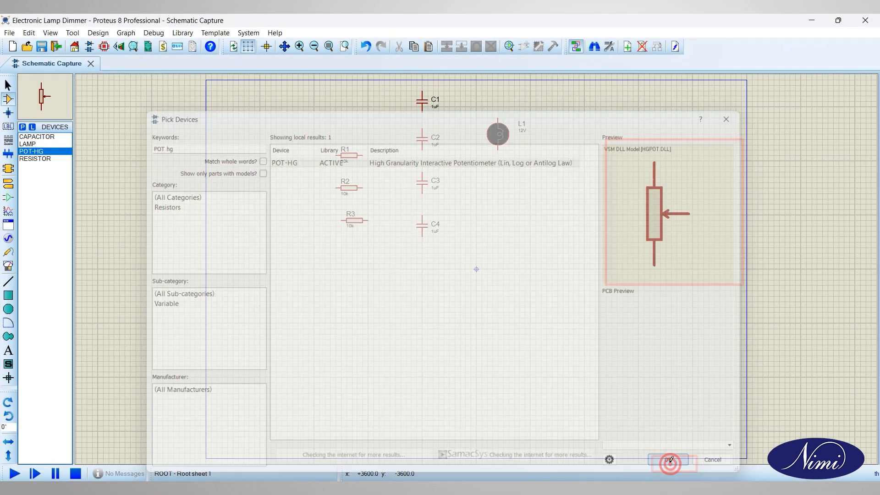
{"action": "left_click", "coordinate": [500, 193]}
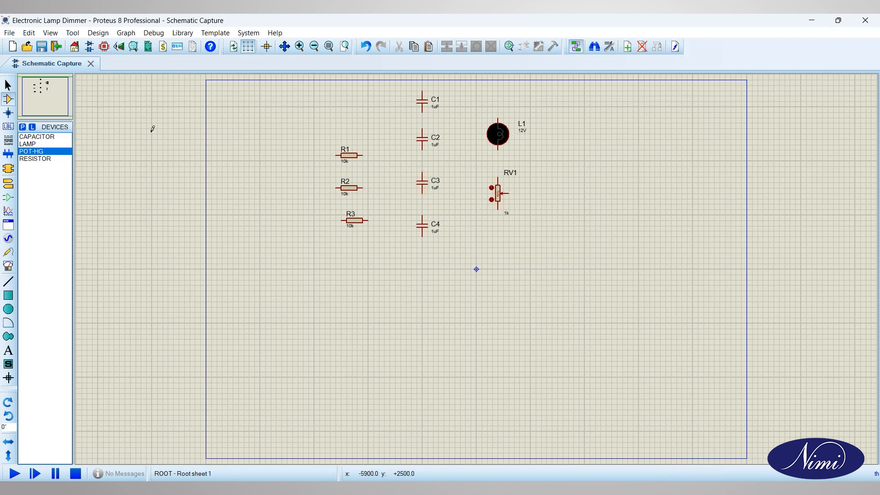
Add the VSINE sine wave AC voltage source from the library and place it beside the resistor column
{"action": "left_click", "coordinate": [23, 127]}
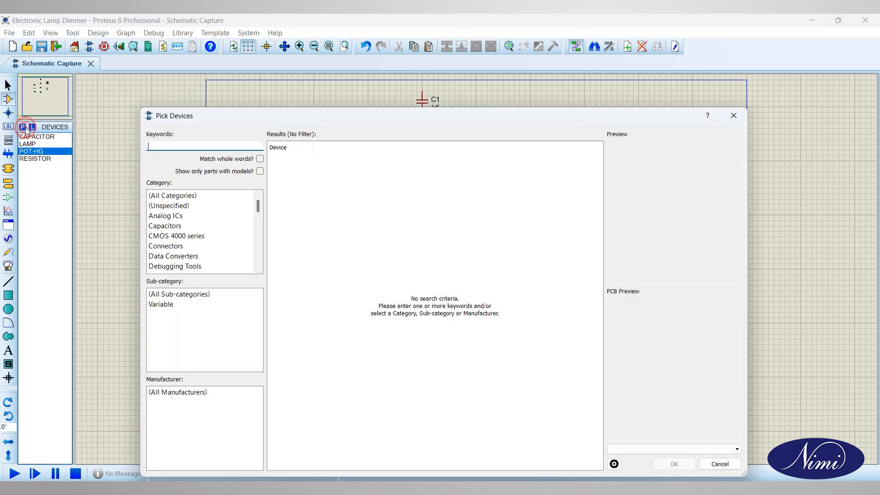
{"action": "type", "text": "voltage source"}
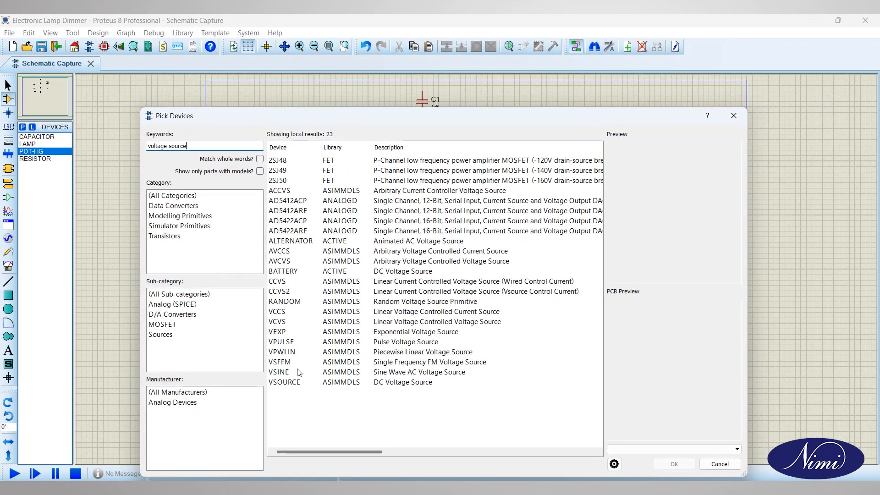
{"action": "left_click", "coordinate": [298, 373]}
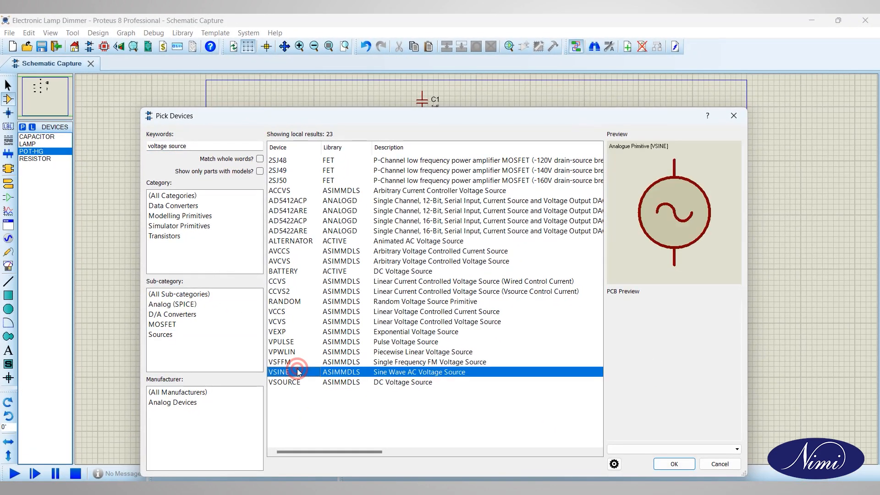
{"action": "left_click", "coordinate": [675, 465]}
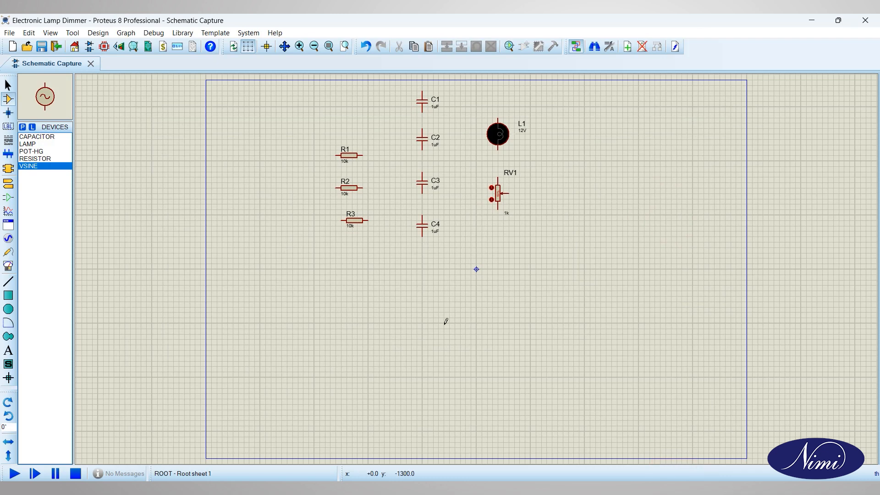
{"action": "left_click", "coordinate": [286, 179]}
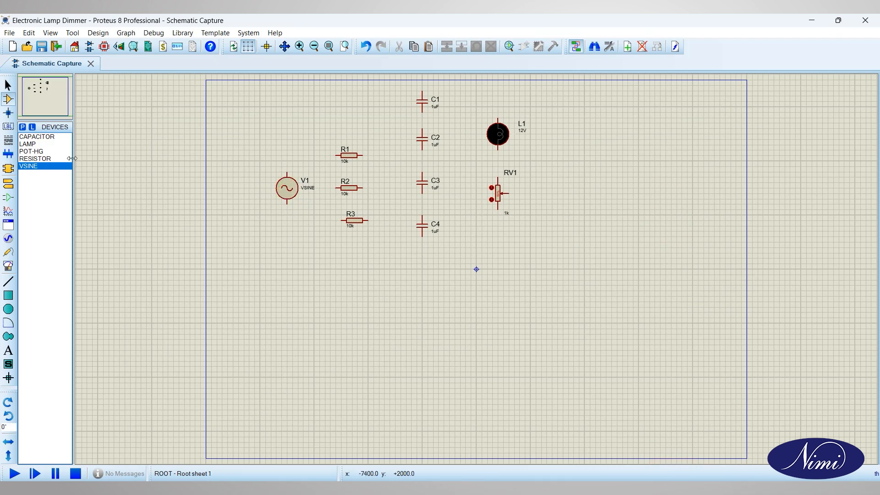
Add the INDUCTOR primitive from the device library and place one inductor to the right of the lamp
{"action": "left_click", "coordinate": [26, 129]}
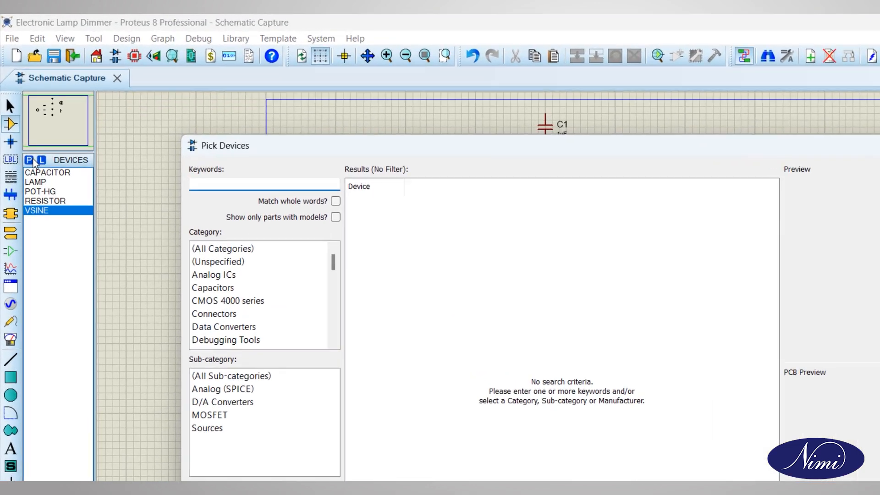
{"action": "type", "text": "inductor"}
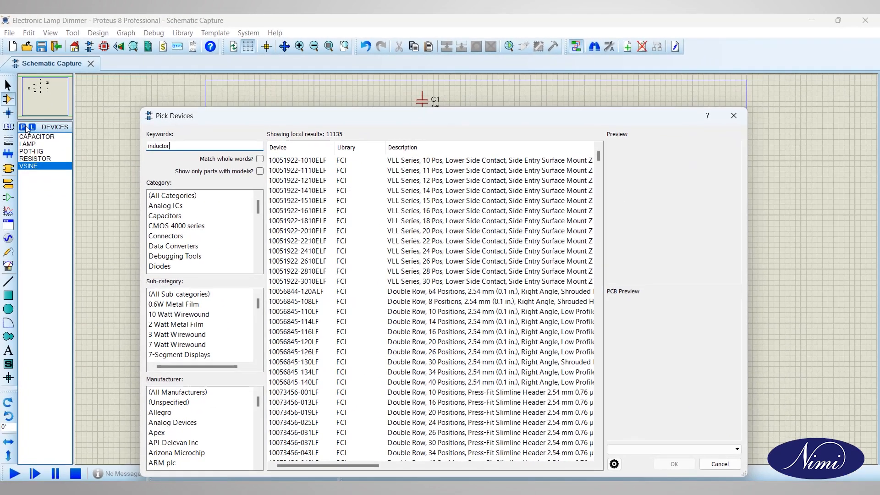
{"action": "left_click", "coordinate": [674, 464]}
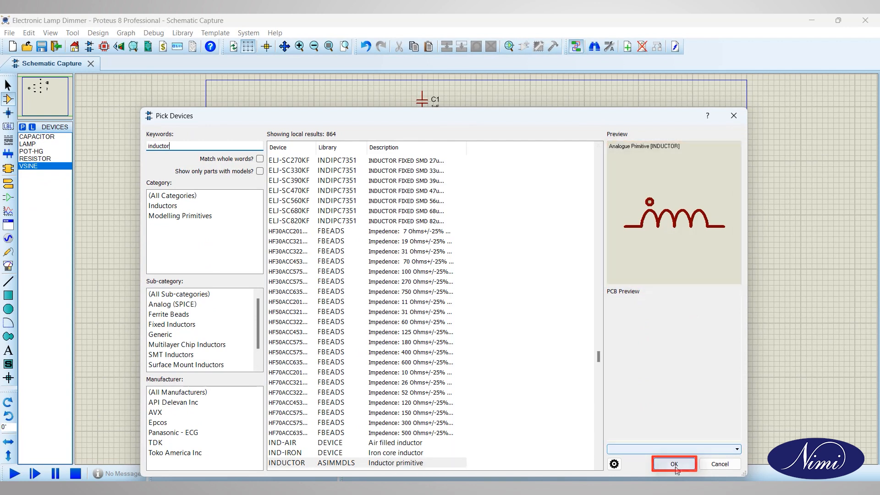
{"action": "left_click", "coordinate": [564, 160]}
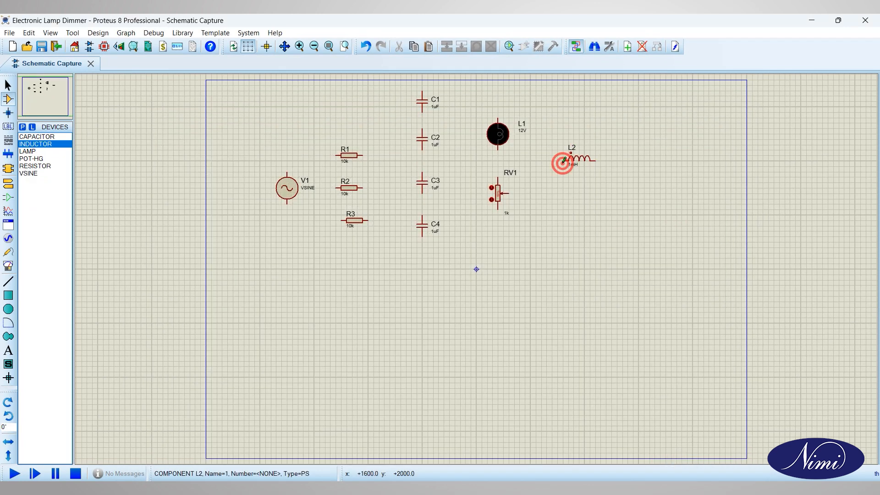
Add the generic DIAC from the device library and place it below the inductor
{"action": "left_click", "coordinate": [25, 129]}
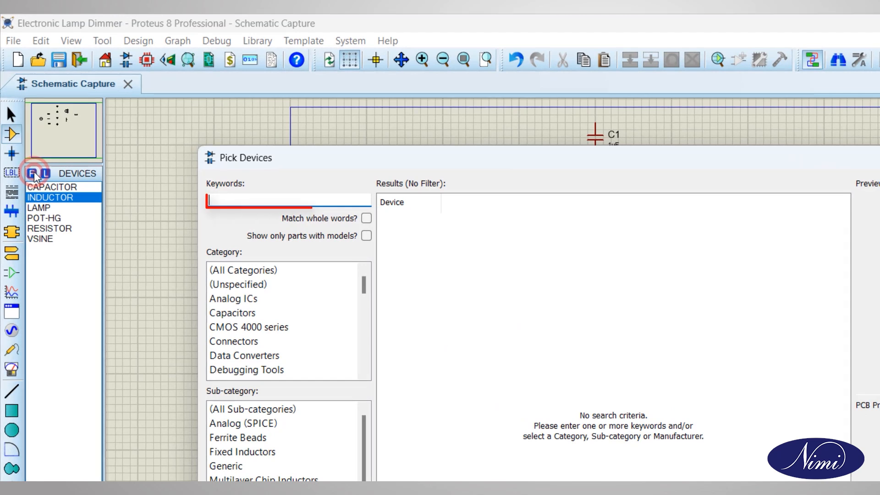
{"action": "type", "text": "diac"}
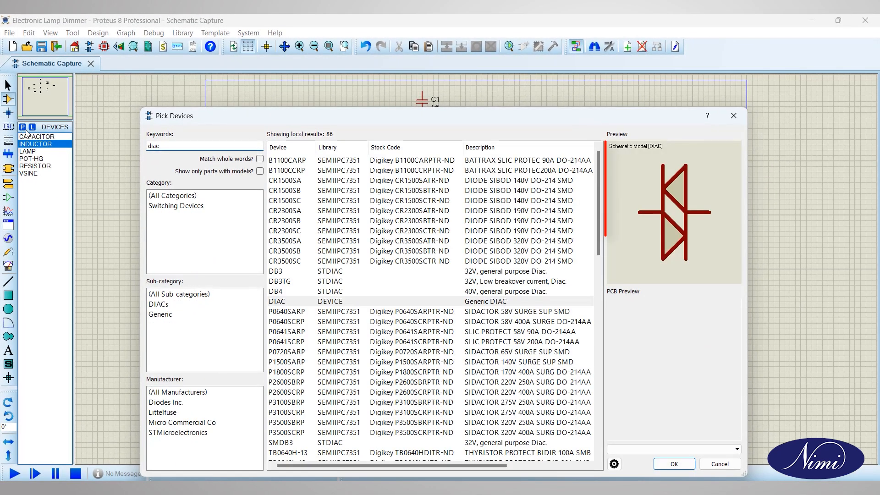
{"action": "left_click", "coordinate": [668, 464]}
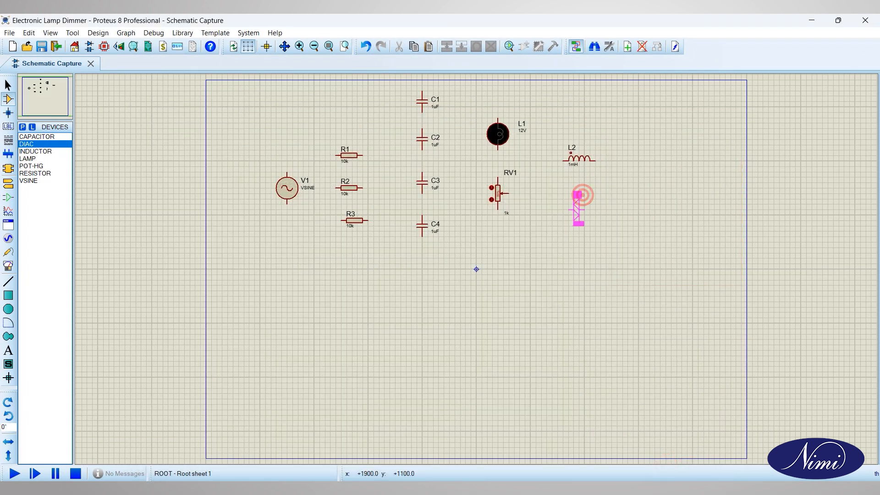
Add the generic TRIAC from the device library and place it below the potentiometer
{"action": "left_click", "coordinate": [23, 127]}
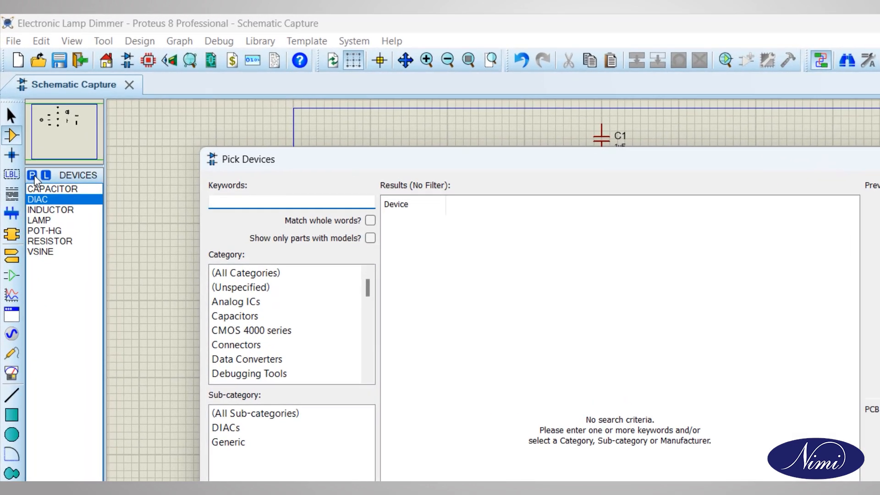
{"action": "type", "text": "TRIAC"}
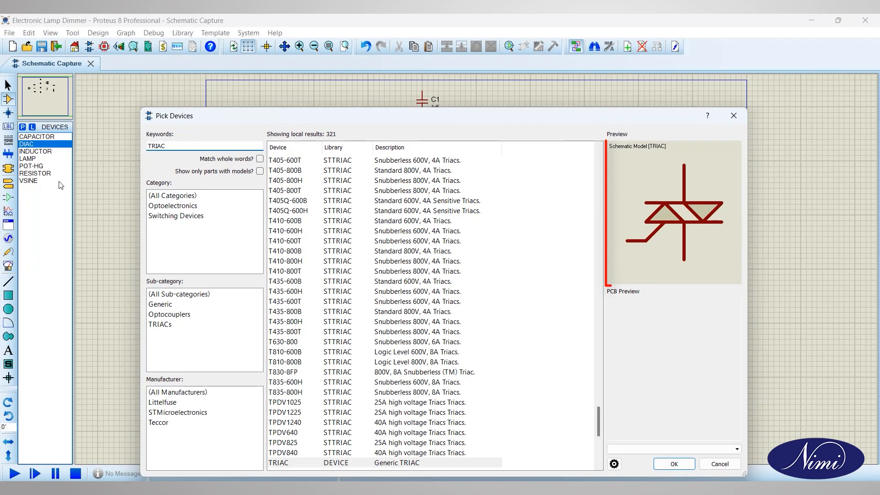
{"action": "left_click", "coordinate": [664, 463]}
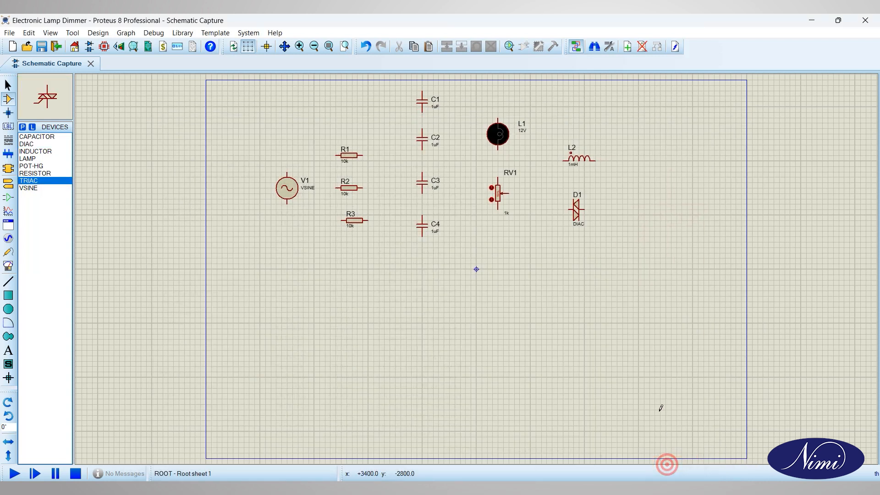
{"action": "left_click", "coordinate": [533, 265]}
{"action": "left_click", "coordinate": [531, 267]}
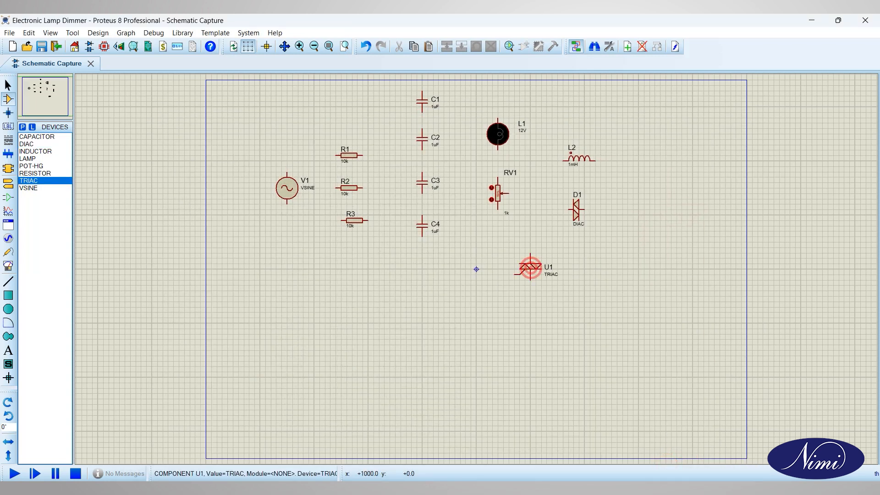
Add the interactive SPST SWITCH from the device library and place it above resistor R1
{"action": "left_click", "coordinate": [23, 130]}
{"action": "type", "text": "switch"}
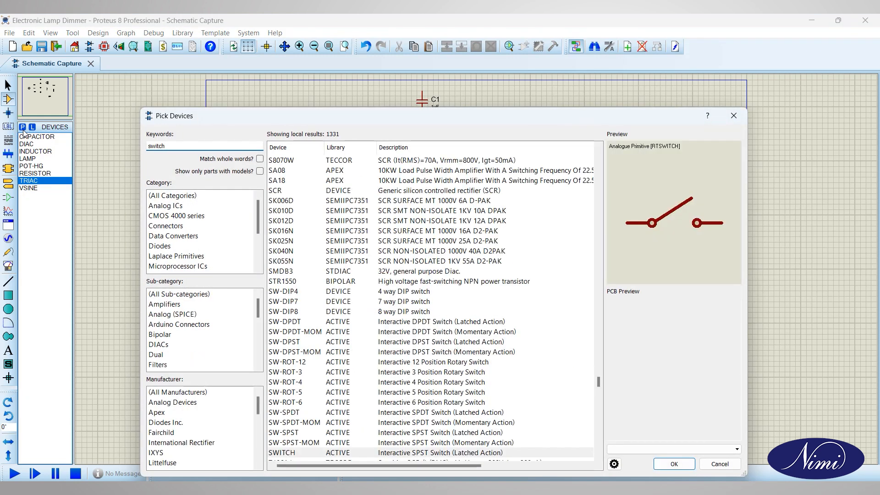
{"action": "left_click", "coordinate": [687, 465]}
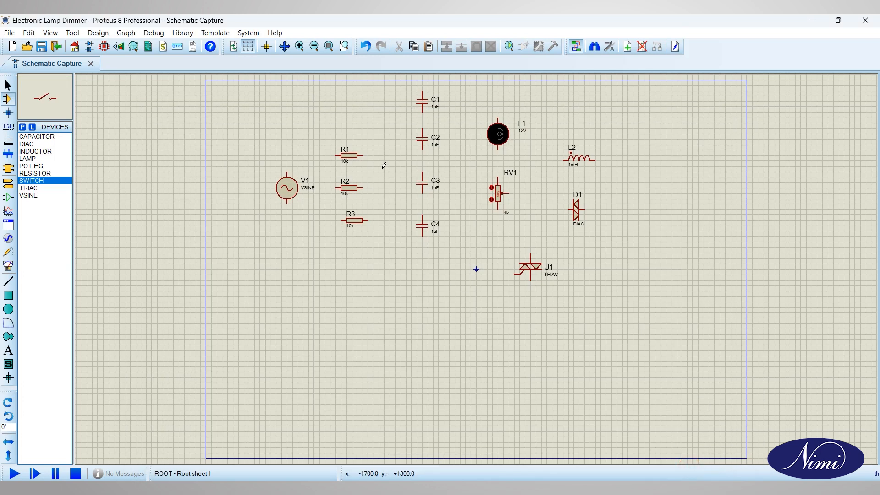
{"action": "left_click", "coordinate": [348, 115]}
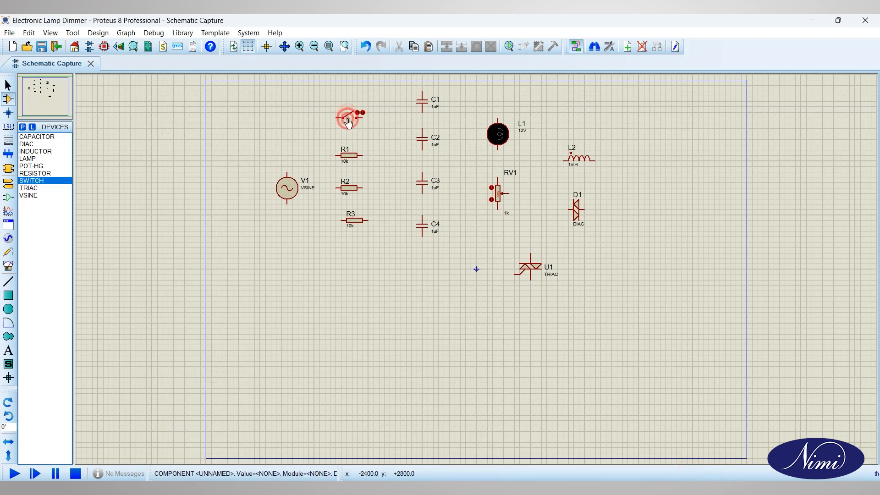
Add the generic FUSE symbol from the device library and place it above the sine source
{"action": "left_click", "coordinate": [21, 128]}
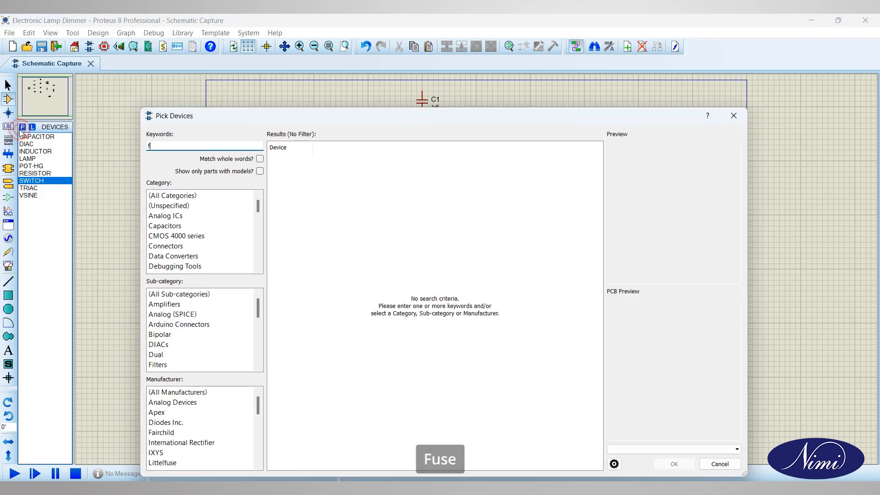
{"action": "type", "text": "fuse"}
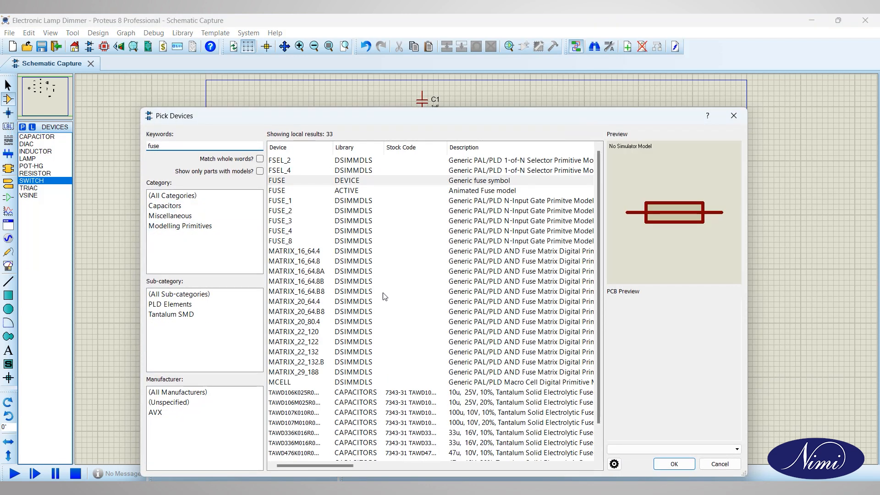
{"action": "left_click", "coordinate": [672, 462]}
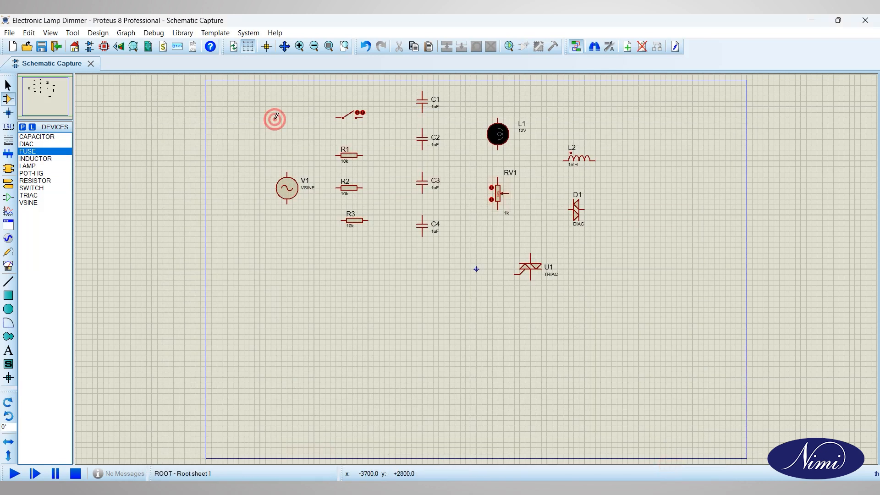
{"action": "left_click", "coordinate": [286, 131]}
Move source V1 to the lower left of the sheet and line up the switch and fuse above it
{"action": "left_click_drag", "start_coordinate": [275, 161], "coordinate": [312, 223]}
{"action": "left_click_drag", "start_coordinate": [302, 208], "coordinate": [307, 381]}
{"action": "left_click_drag", "start_coordinate": [334, 101], "coordinate": [373, 130]}
{"action": "left_click_drag", "start_coordinate": [359, 122], "coordinate": [323, 304]}
{"action": "left_click_drag", "start_coordinate": [260, 102], "coordinate": [399, 291]}
Move inductor L2 in line after the fuse, capacitor C1 below it, and the triac to the sheet's right side
{"action": "left_click_drag", "start_coordinate": [559, 132], "coordinate": [611, 177]}
{"action": "left_click_drag", "start_coordinate": [596, 171], "coordinate": [487, 307]}
{"action": "left_click_drag", "start_coordinate": [404, 84], "coordinate": [461, 123]}
{"action": "left_click_drag", "start_coordinate": [442, 116], "coordinate": [529, 376]}
{"action": "left_click_drag", "start_coordinate": [506, 239], "coordinate": [572, 290]}
{"action": "left_click_drag", "start_coordinate": [536, 239], "coordinate": [682, 153]}
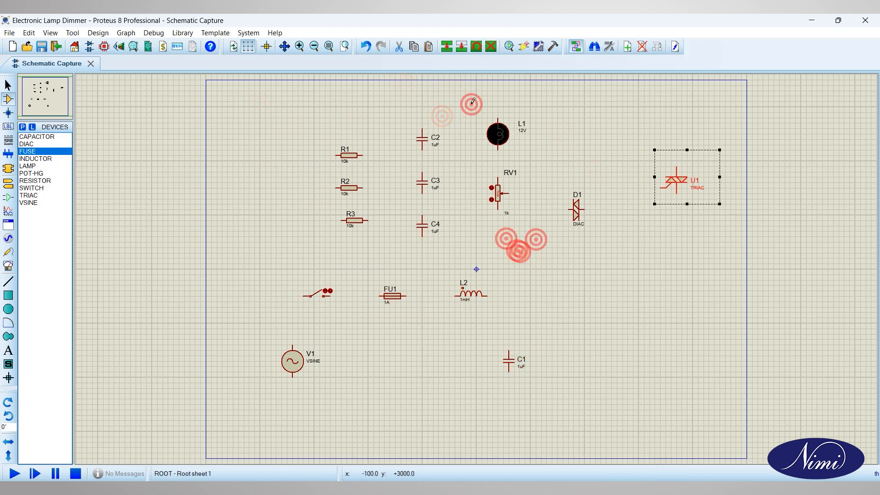
Move lamp L1 in line after the inductor, rotate it horizontal, and spread the remaining components into the circuit layout
{"action": "left_click_drag", "start_coordinate": [471, 104], "coordinate": [541, 162]}
{"action": "left_click_drag", "start_coordinate": [518, 145], "coordinate": [566, 308]}
{"action": "right_click", "coordinate": [558, 293]}
{"action": "left_click", "coordinate": [648, 95]}
{"action": "left_click_drag", "start_coordinate": [551, 261], "coordinate": [504, 267]}
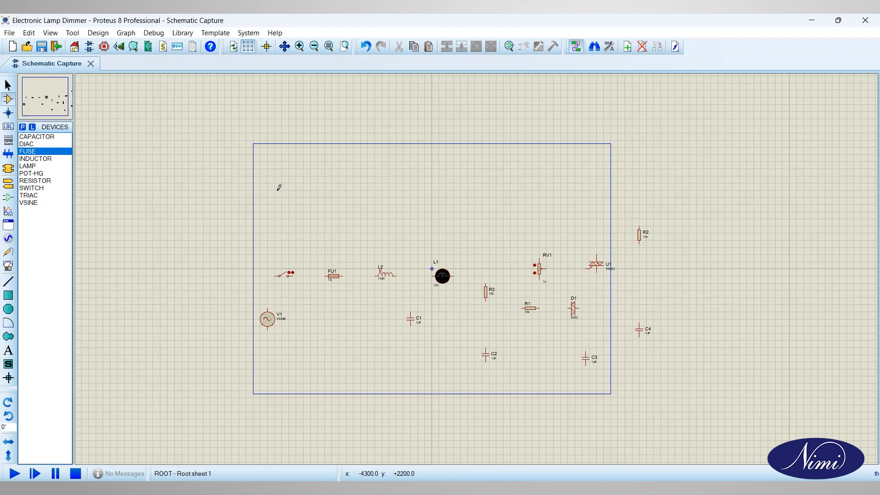
Select the arranged components as a group and shift them up and left to fit inside the sheet border
{"action": "left_click_drag", "start_coordinate": [278, 189], "coordinate": [703, 408]}
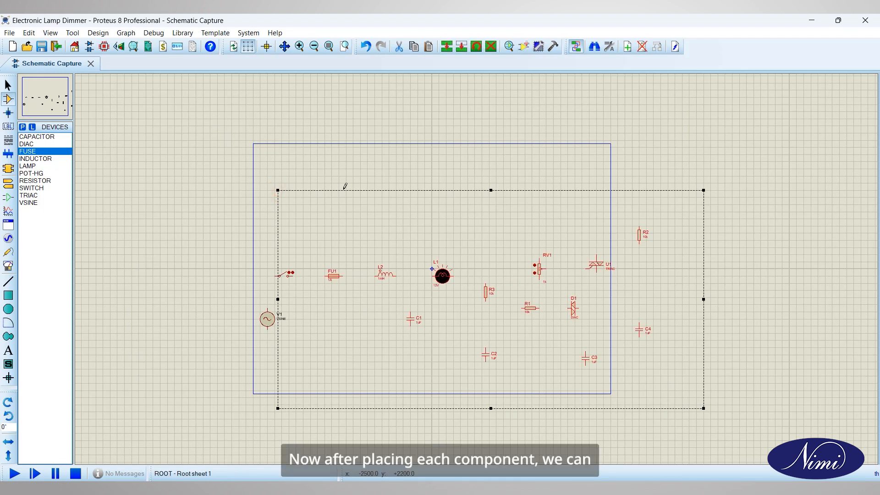
{"action": "left_click_drag", "start_coordinate": [347, 192], "coordinate": [303, 152]}
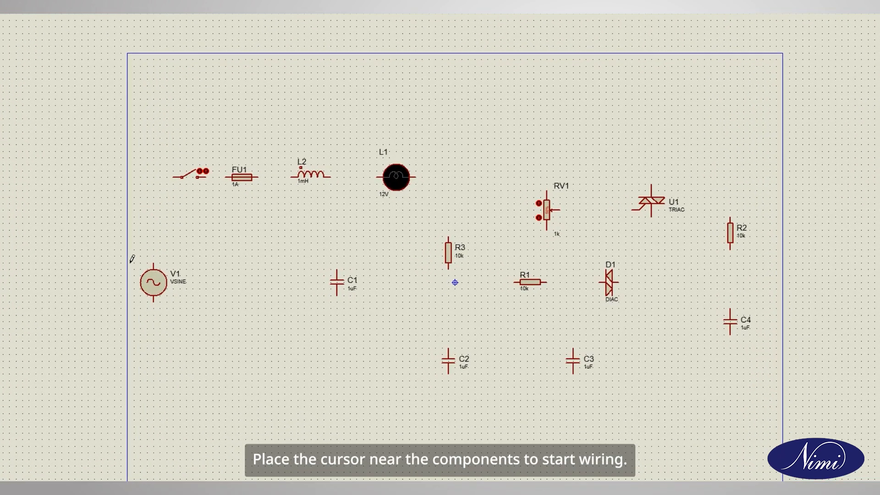
Wire V1's upper terminal through the switch, fuse and inductor L2 to lamp L1, and connect C1 to the inductor-lamp wire
{"action": "left_click", "coordinate": [95, 251]}
{"action": "left_click", "coordinate": [127, 153]}
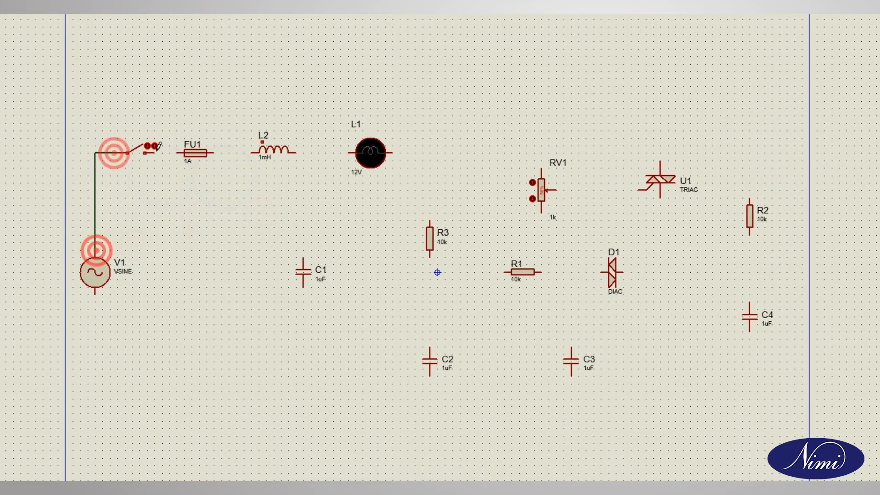
{"action": "left_click", "coordinate": [214, 152]}
{"action": "left_click", "coordinate": [251, 152]}
{"action": "left_click", "coordinate": [296, 153]}
{"action": "left_click", "coordinate": [349, 152]}
{"action": "left_click", "coordinate": [303, 153]}
{"action": "left_click", "coordinate": [303, 258]}
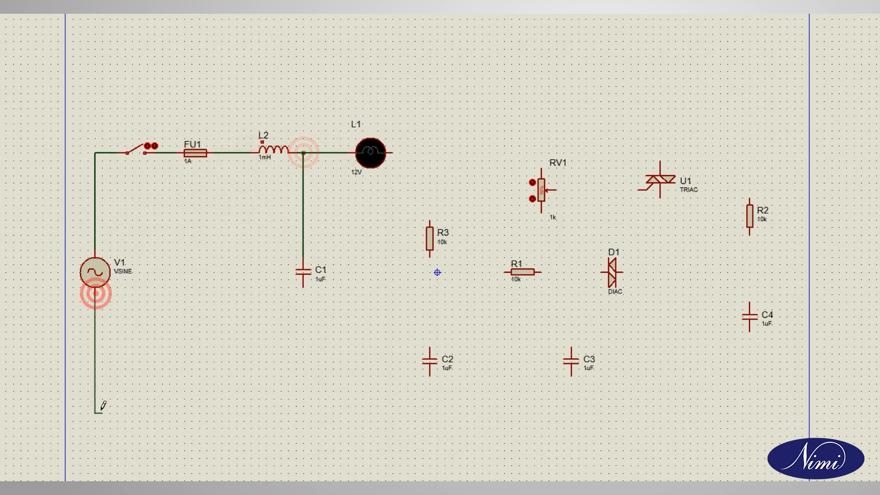
Wire the lower ends of V1, C1, C2, C3, C4 and the triac to a common bottom rail, and connect R2 to C4
{"action": "left_click", "coordinate": [303, 286]}
{"action": "left_click", "coordinate": [303, 413]}
{"action": "left_click", "coordinate": [429, 375]}
{"action": "left_click", "coordinate": [429, 412]}
{"action": "left_click", "coordinate": [571, 375]}
{"action": "left_click", "coordinate": [572, 413]}
{"action": "left_click", "coordinate": [750, 330]}
{"action": "left_click", "coordinate": [660, 197]}
{"action": "left_click", "coordinate": [661, 412]}
{"action": "left_click", "coordinate": [749, 233]}
{"action": "left_click", "coordinate": [750, 300]}
Wire the lamp's output to the upper ends of resistor R3 and potentiometer RV1
{"action": "left_click", "coordinate": [393, 152]}
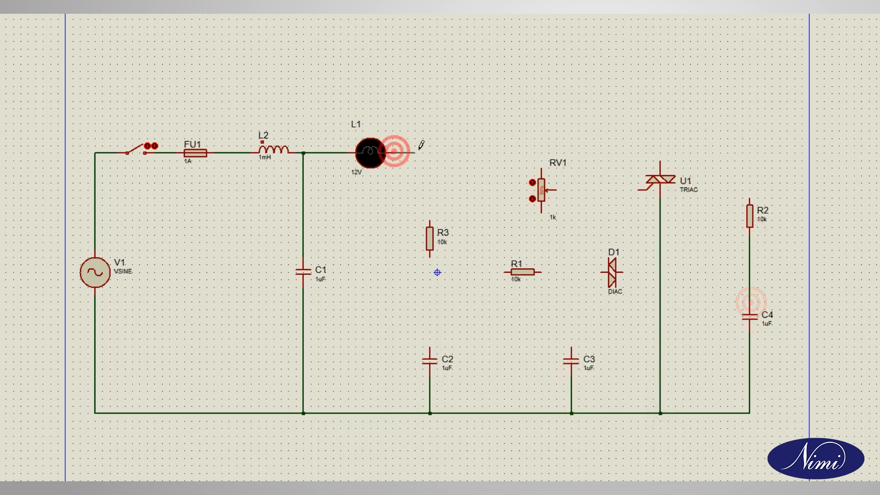
{"action": "left_click", "coordinate": [429, 222]}
{"action": "left_click", "coordinate": [430, 153]}
{"action": "left_click", "coordinate": [541, 168]}
Wire R3 through R1 to diac D1, and connect RV1's lower terminal to the wire between R1 and D1
{"action": "left_click", "coordinate": [429, 256]}
{"action": "left_click", "coordinate": [505, 272]}
{"action": "left_click", "coordinate": [542, 272]}
{"action": "left_click", "coordinate": [600, 272]}
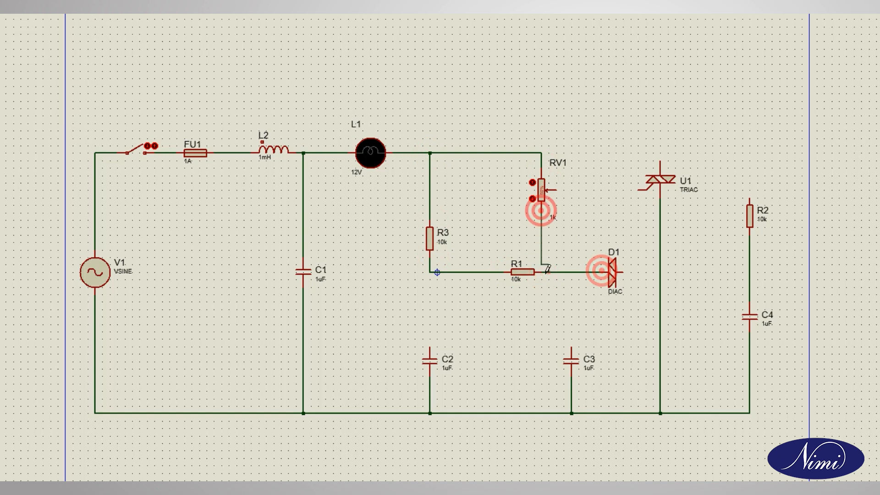
Wire RV1's wiper to the upper end of C3 and diac D1 to the triac's gate
{"action": "left_click", "coordinate": [556, 189]}
{"action": "left_click", "coordinate": [572, 350]}
{"action": "left_click", "coordinate": [625, 271]}
{"action": "left_click", "coordinate": [638, 188]}
Extend the top rail from RV1 to the triac and R2, and connect C2 to the junction of R3 and R1
{"action": "left_click", "coordinate": [542, 153]}
{"action": "left_click", "coordinate": [660, 153]}
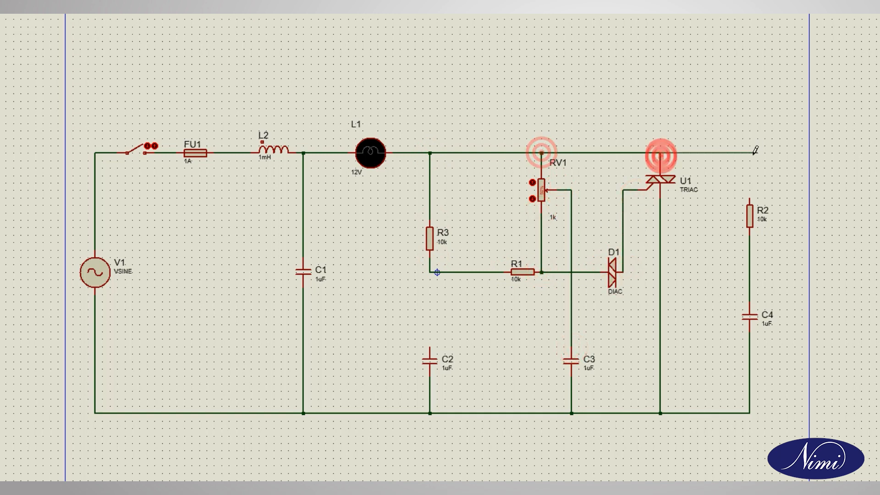
{"action": "left_click", "coordinate": [749, 153]}
{"action": "left_click", "coordinate": [750, 198]}
{"action": "left_click", "coordinate": [429, 272]}
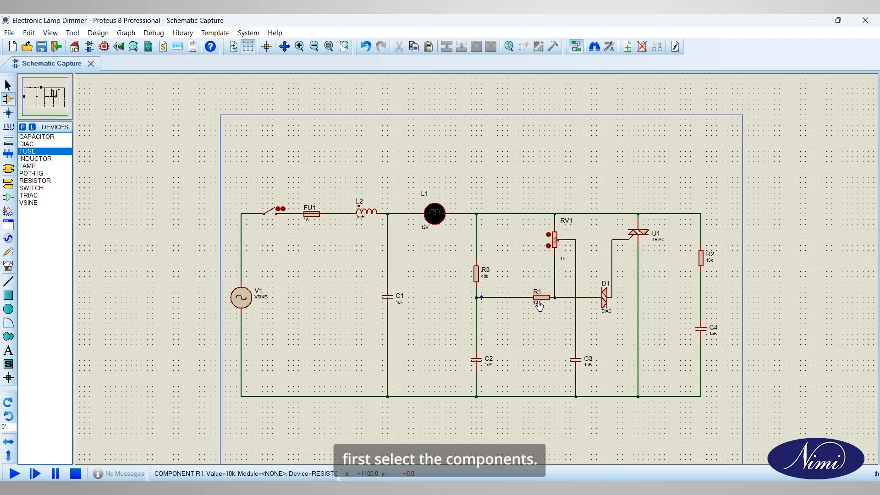
Open the properties of resistor R1 and set its resistance to 10k
{"action": "right_click", "coordinate": [543, 298]}
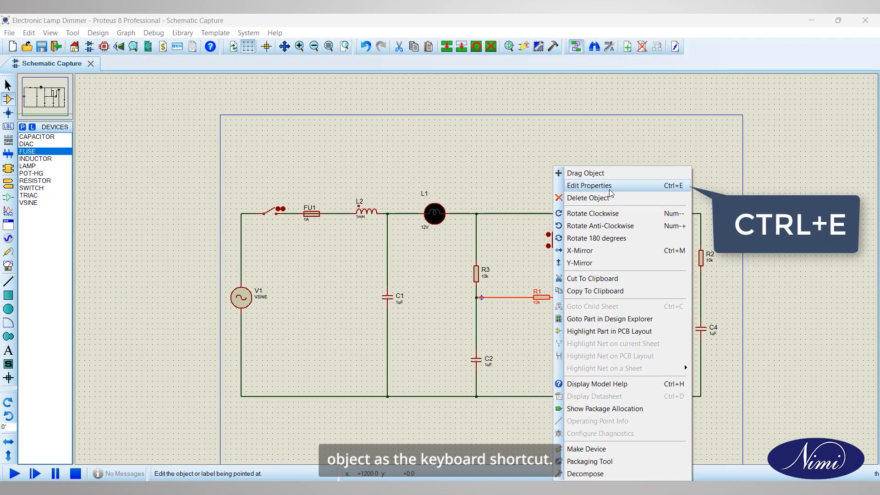
{"action": "left_click", "coordinate": [610, 189]}
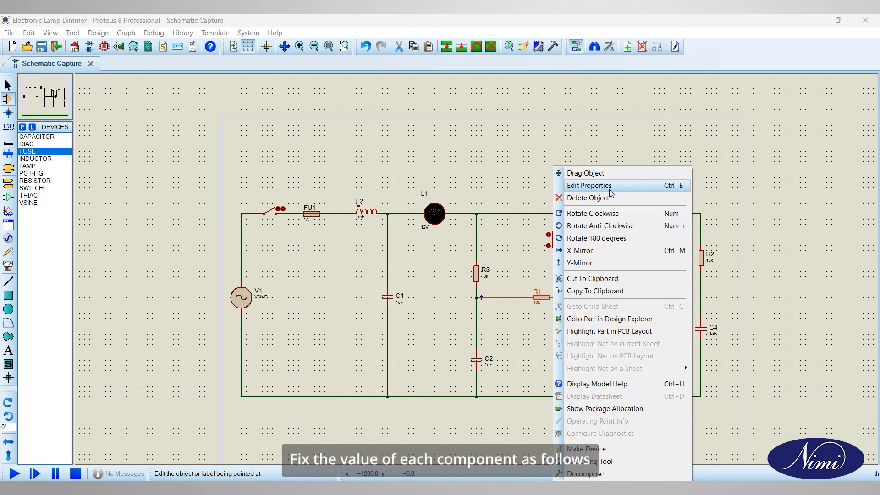
{"action": "left_click", "coordinate": [609, 188]}
{"action": "left_click", "coordinate": [427, 183]}
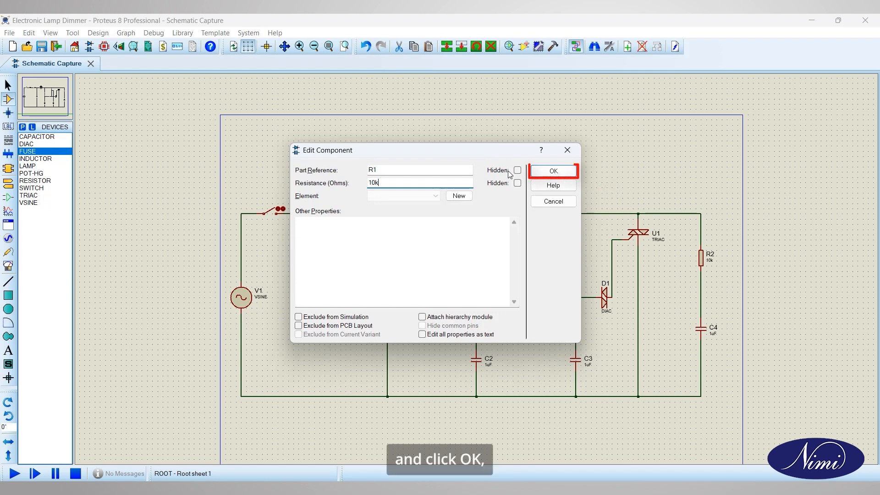
{"action": "left_click", "coordinate": [545, 171]}
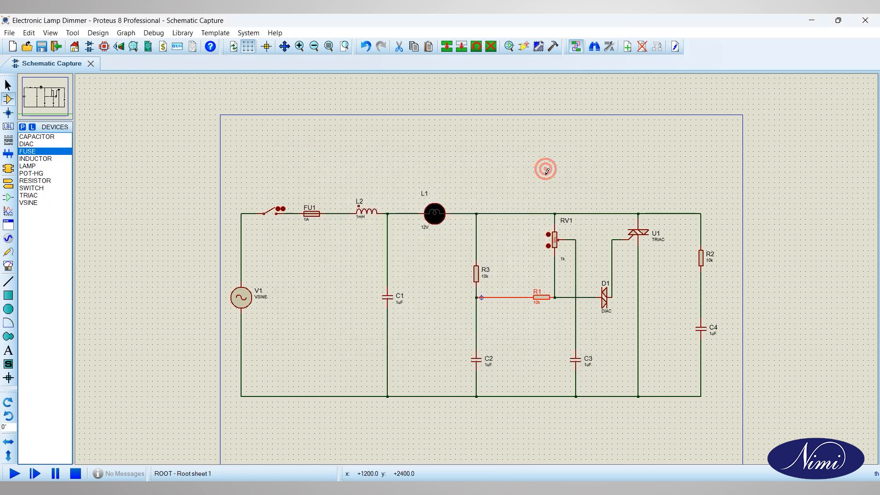
Set the resistance of R2 to 180 ohms in its component properties
{"action": "right_click", "coordinate": [701, 258]}
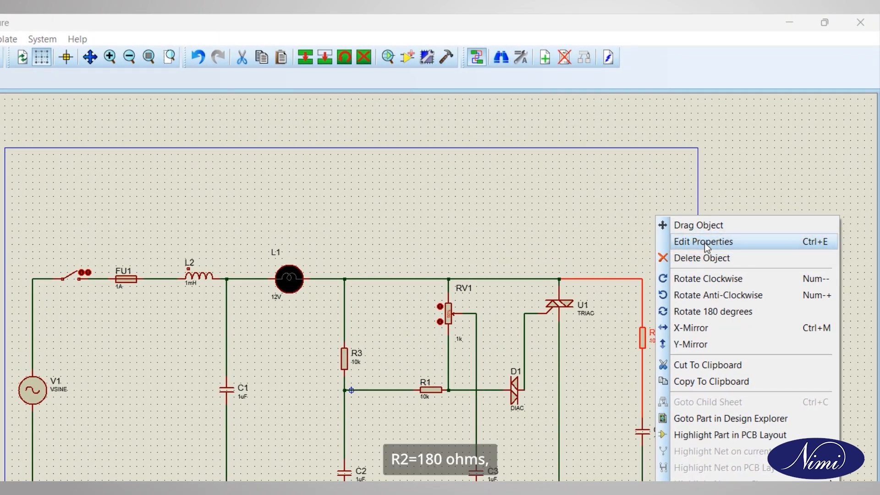
{"action": "left_click", "coordinate": [705, 243]}
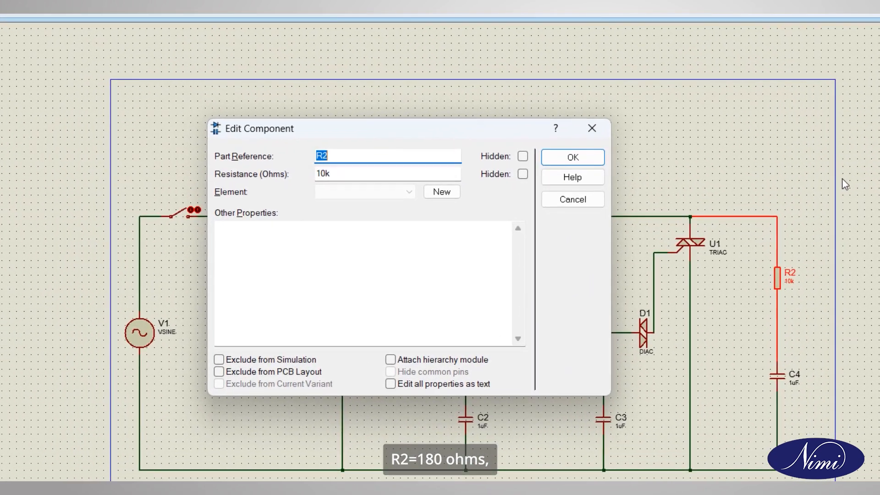
{"action": "double_click", "coordinate": [408, 172]}
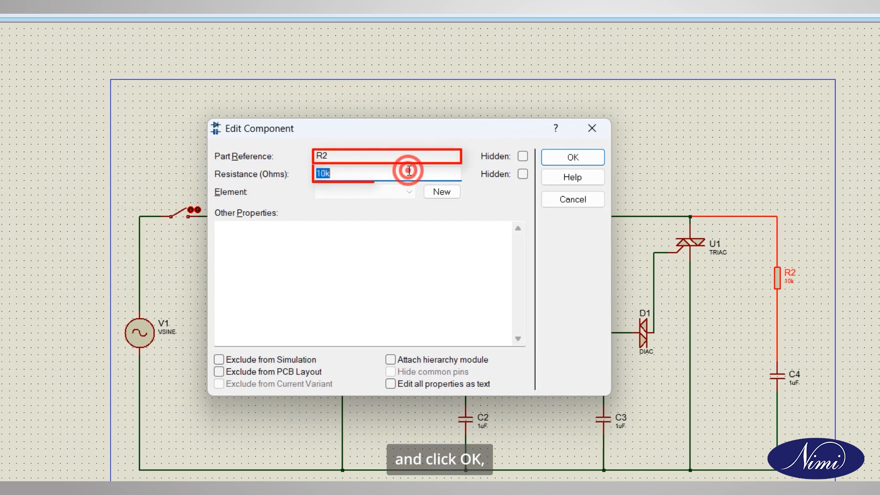
{"action": "type", "text": "180"}
{"action": "key", "text": "Return"}
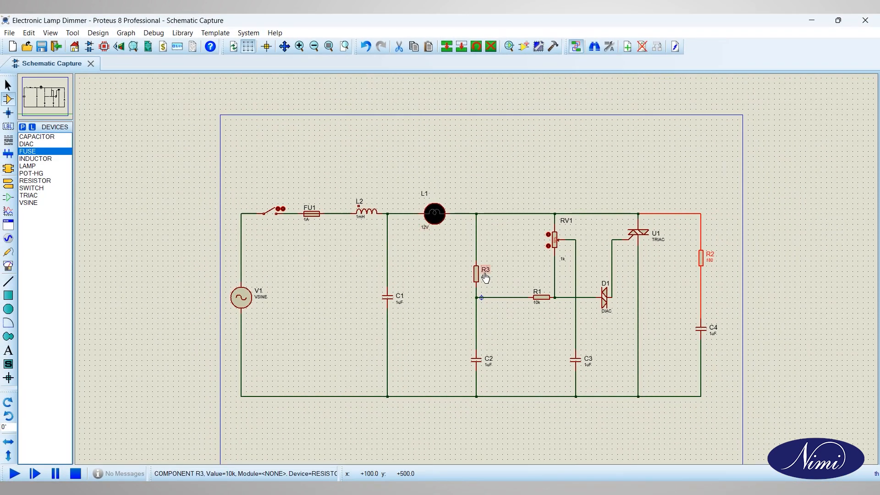
Set the resistance of R3 to 470k in its component properties
{"action": "right_click", "coordinate": [479, 278]}
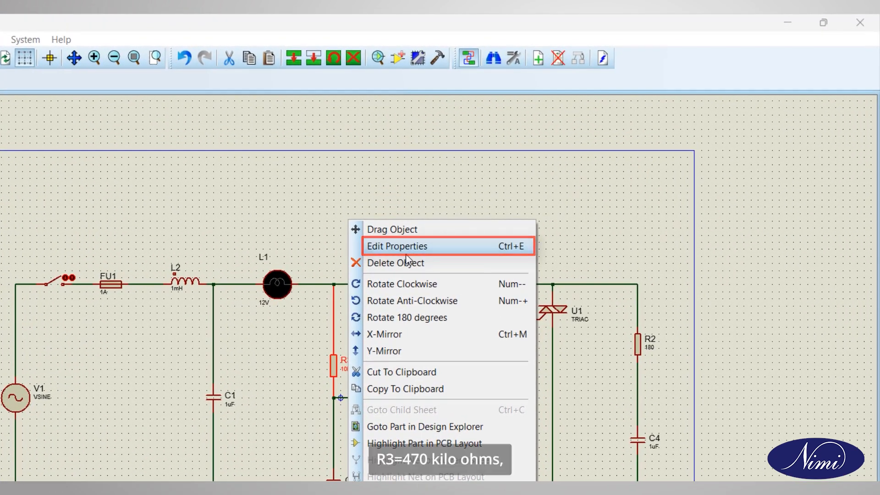
{"action": "left_click", "coordinate": [405, 255]}
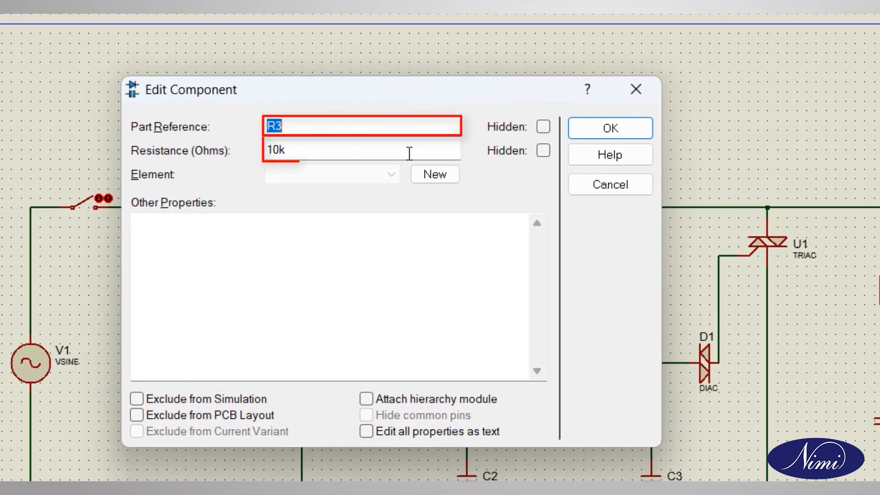
{"action": "double_click", "coordinate": [409, 153]}
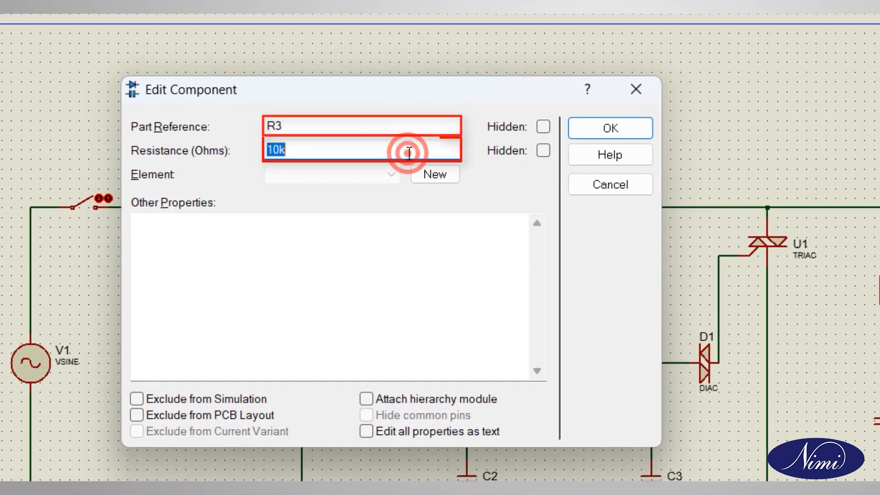
{"action": "key", "text": "BackSpace"}
{"action": "type", "text": "470k"}
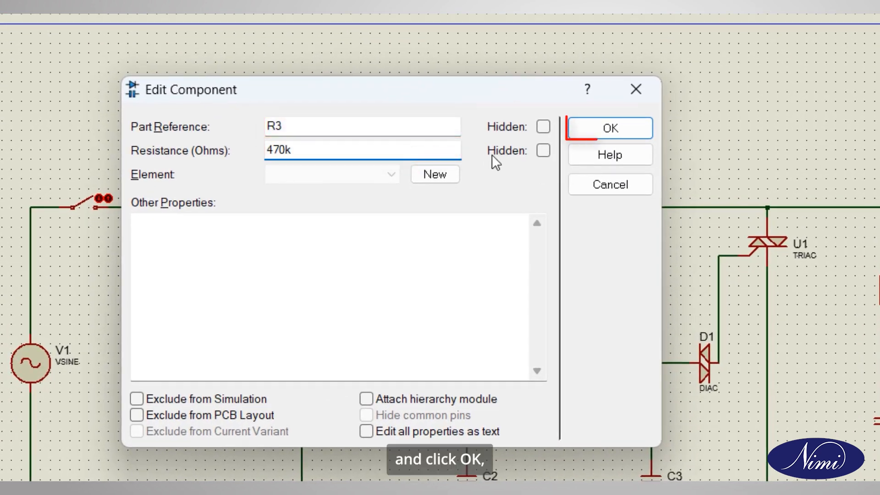
{"action": "left_click", "coordinate": [584, 131]}
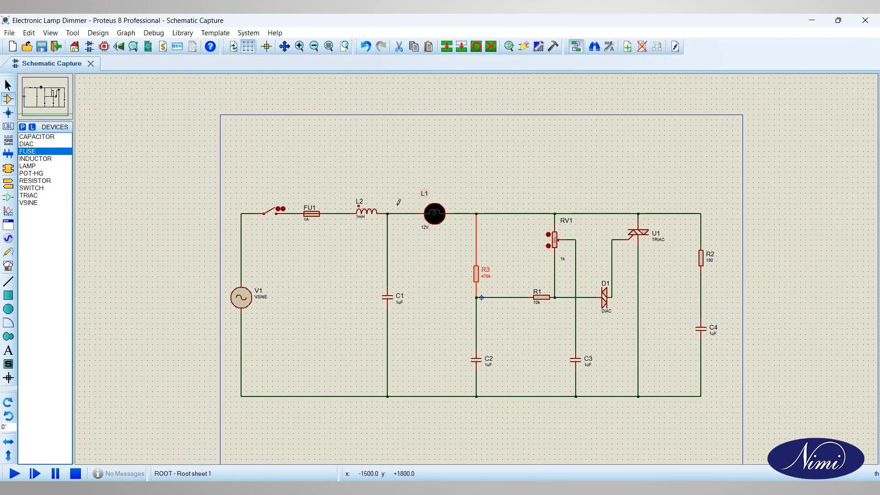
Open the properties of inductor L2, check its inductance, and accept the dialog
{"action": "right_click", "coordinate": [371, 218]}
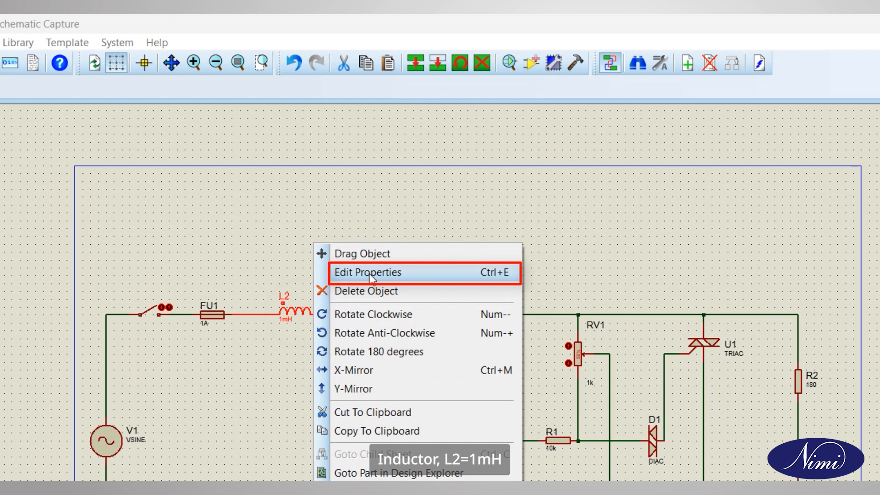
{"action": "left_click", "coordinate": [370, 273]}
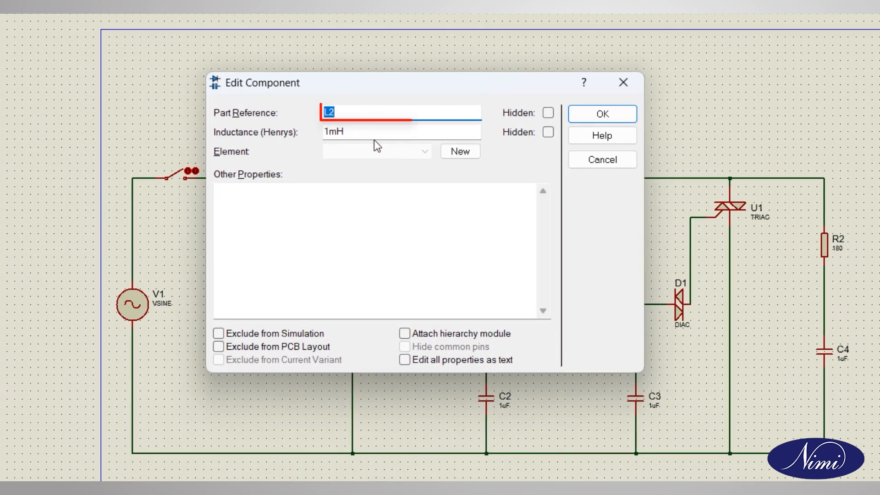
{"action": "left_click", "coordinate": [369, 132]}
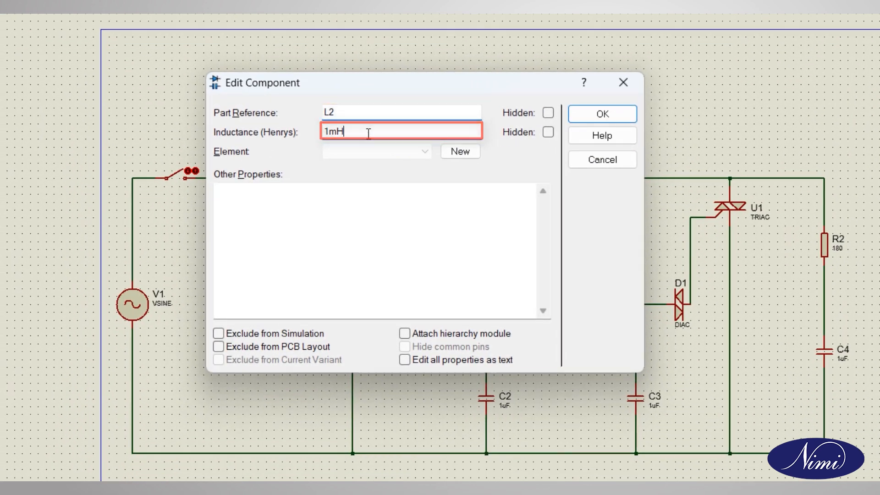
{"action": "left_click", "coordinate": [576, 114]}
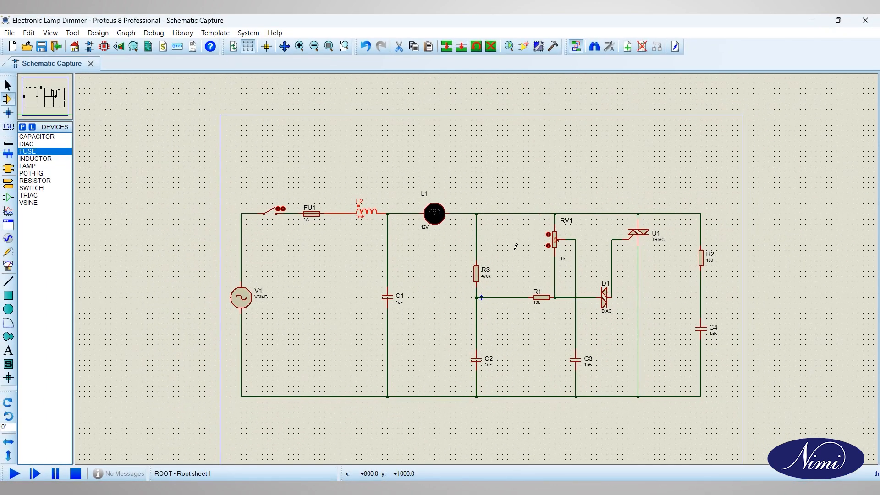
Set the capacitance of C1 to 0.1uF in its component properties
{"action": "right_click", "coordinate": [387, 297]}
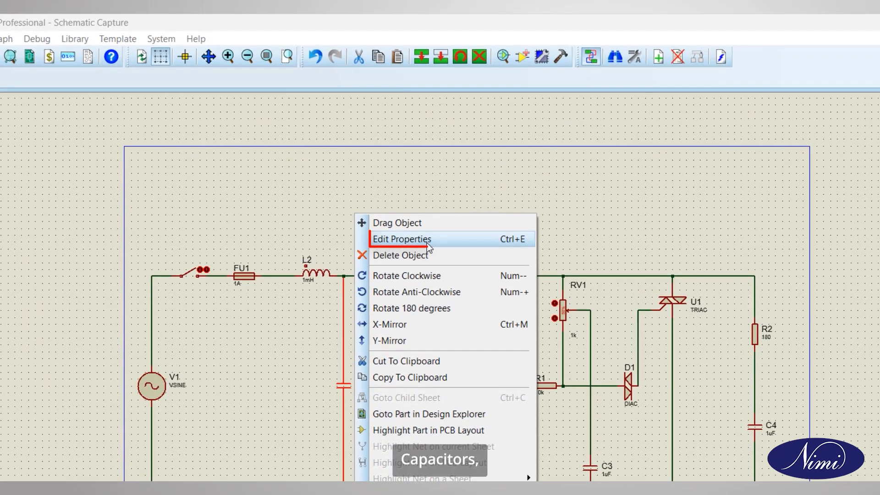
{"action": "left_click", "coordinate": [427, 243]}
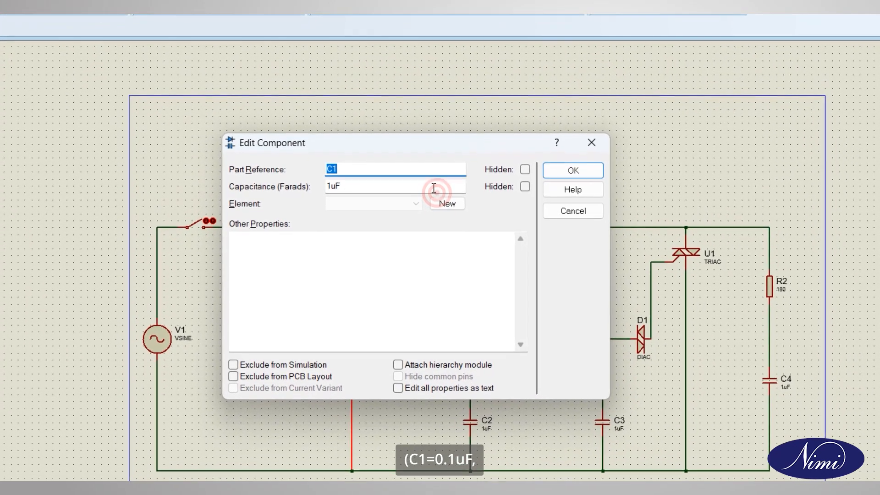
{"action": "double_click", "coordinate": [434, 188]}
{"action": "key", "text": "BackSpace"}
{"action": "type", "text": "0.1"}
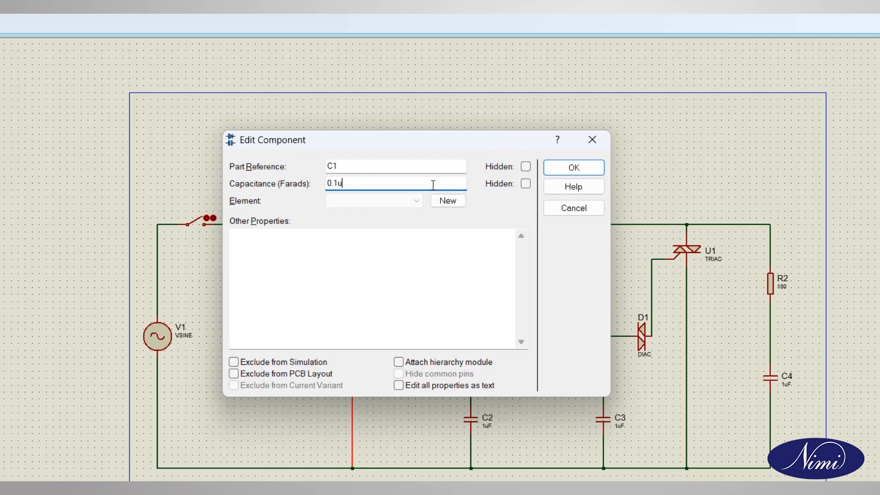
{"action": "left_click", "coordinate": [557, 168]}
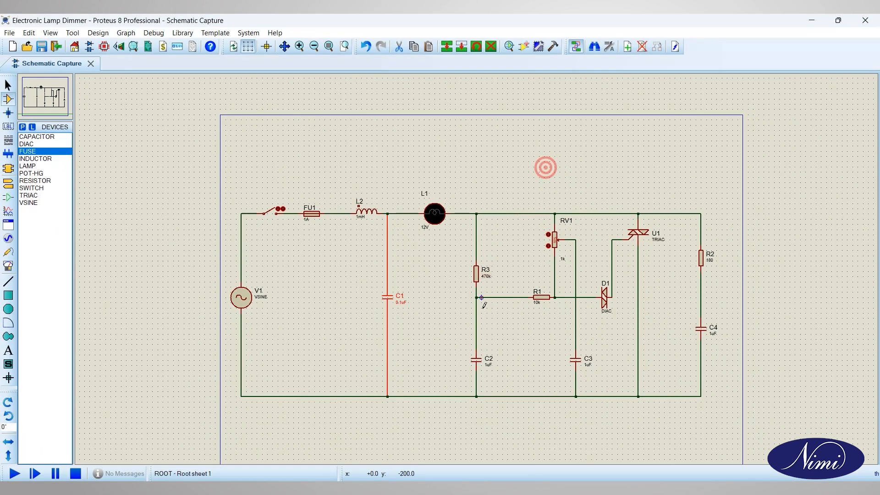
Set the capacitance of C2 to 0.1uF in its component properties
{"action": "right_click", "coordinate": [477, 366]}
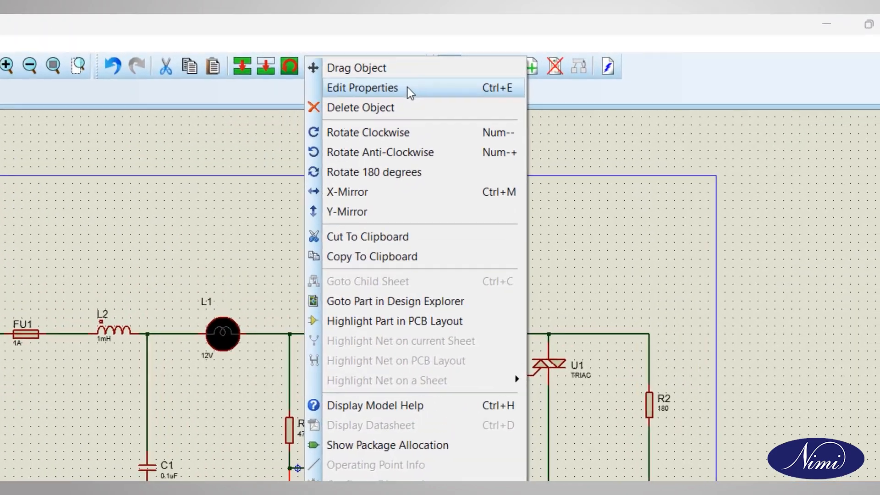
{"action": "left_click", "coordinate": [447, 79]}
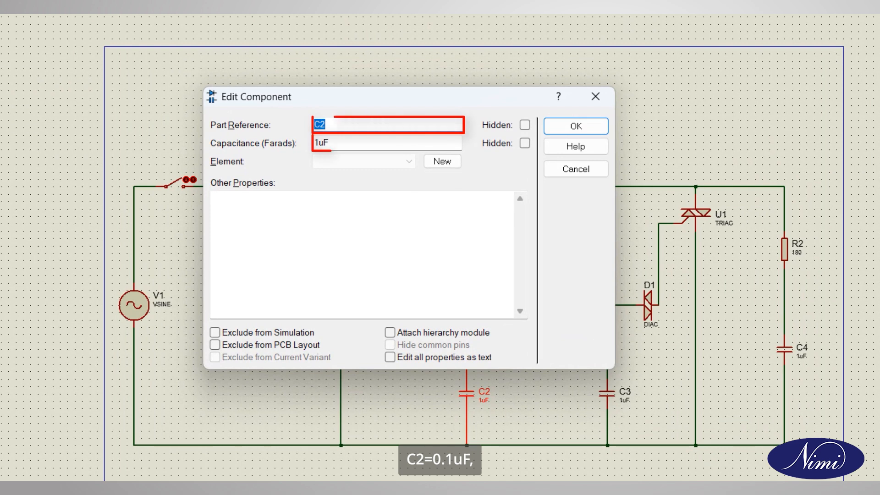
{"action": "double_click", "coordinate": [387, 143]}
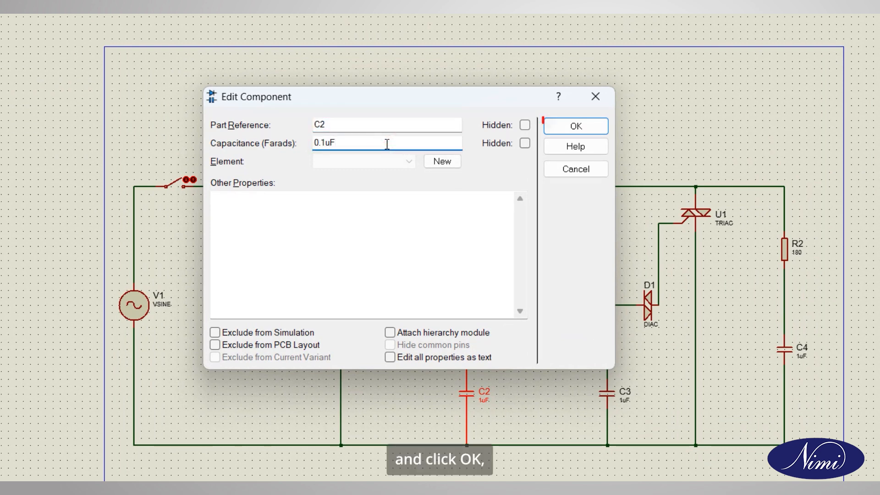
{"action": "left_click", "coordinate": [557, 124]}
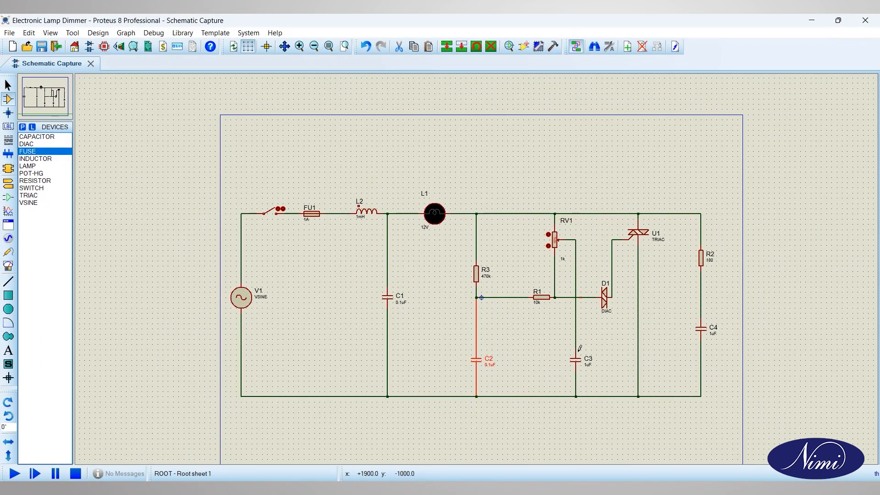
Set the capacitance of C3 to 0.1uF in its component properties
{"action": "right_click", "coordinate": [575, 368]}
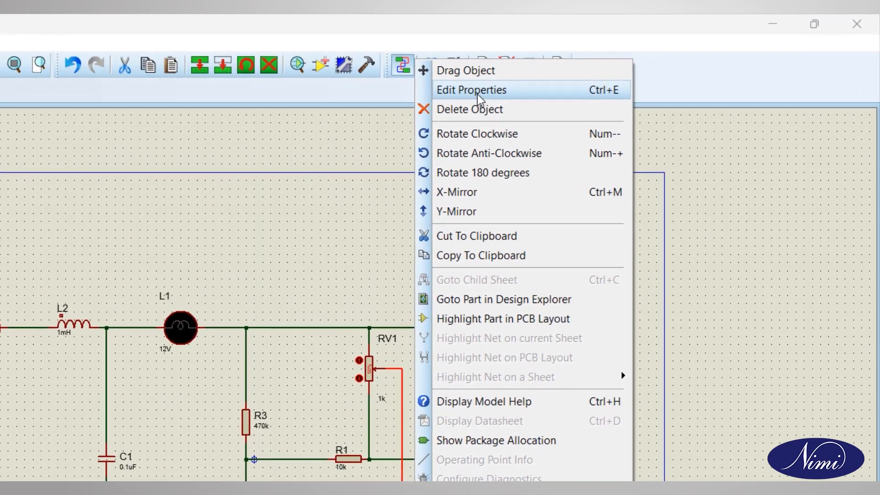
{"action": "left_click", "coordinate": [478, 94]}
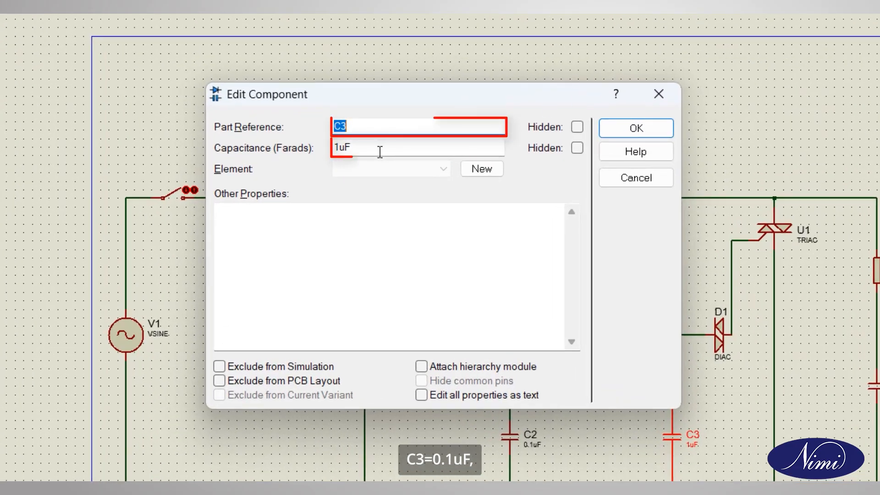
{"action": "double_click", "coordinate": [397, 188]}
{"action": "type", "text": "0.1"}
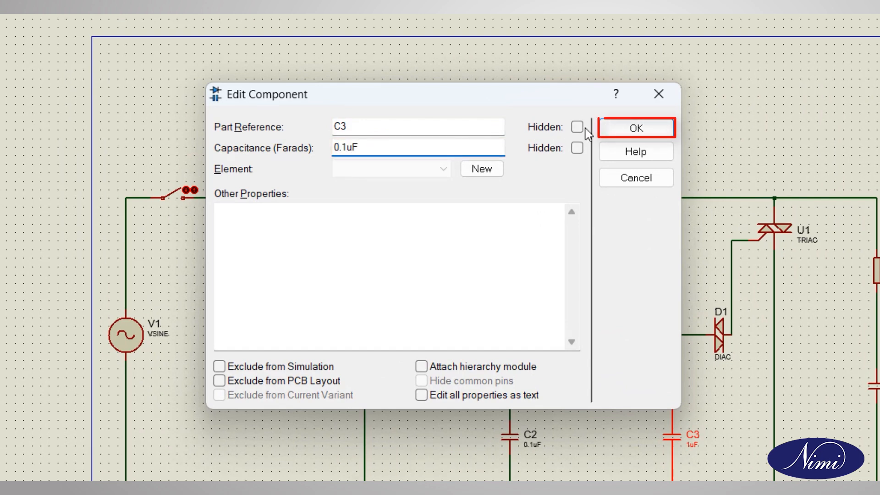
{"action": "left_click", "coordinate": [606, 125]}
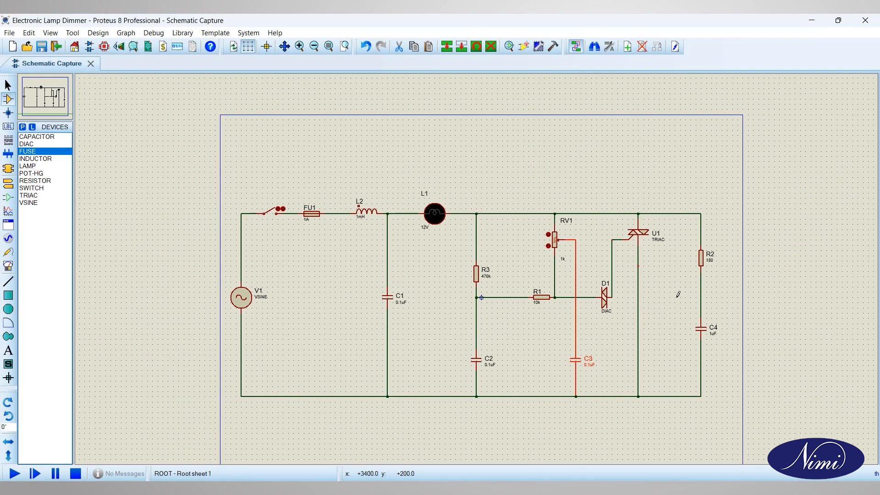
Set the capacitance of C4 to 0.1uF in its component properties
{"action": "right_click", "coordinate": [706, 333]}
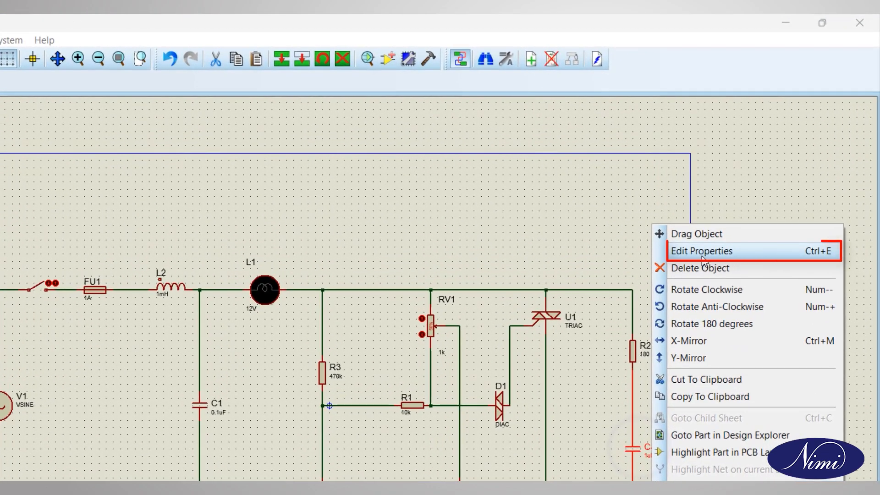
{"action": "left_click", "coordinate": [703, 257]}
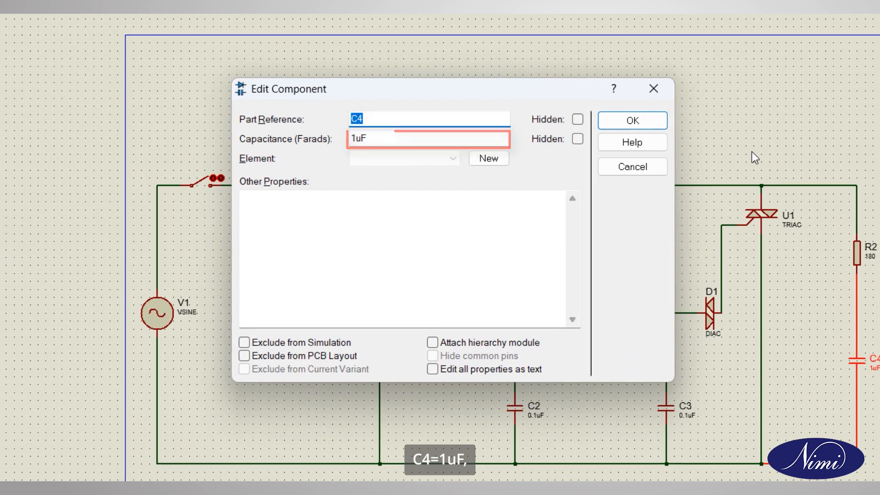
{"action": "double_click", "coordinate": [441, 138]}
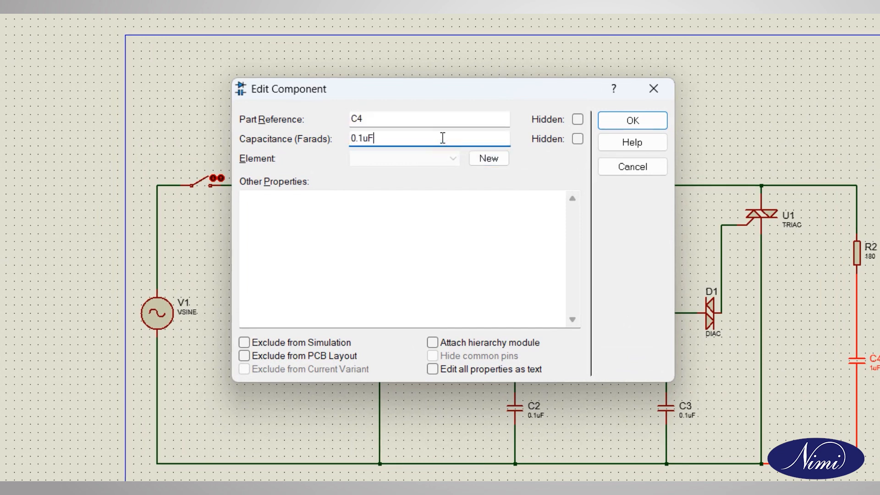
{"action": "left_click", "coordinate": [623, 124]}
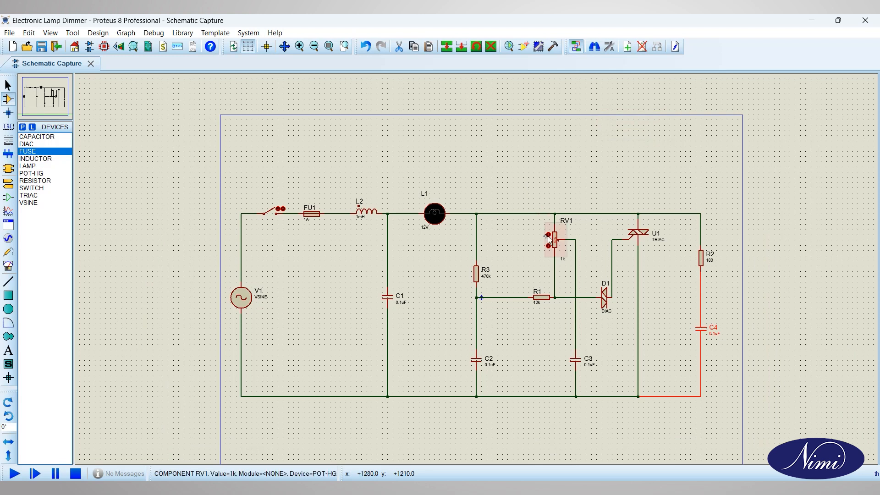
Set the resistance of potentiometer RV1 to 250k in its component properties
{"action": "right_click", "coordinate": [556, 253]}
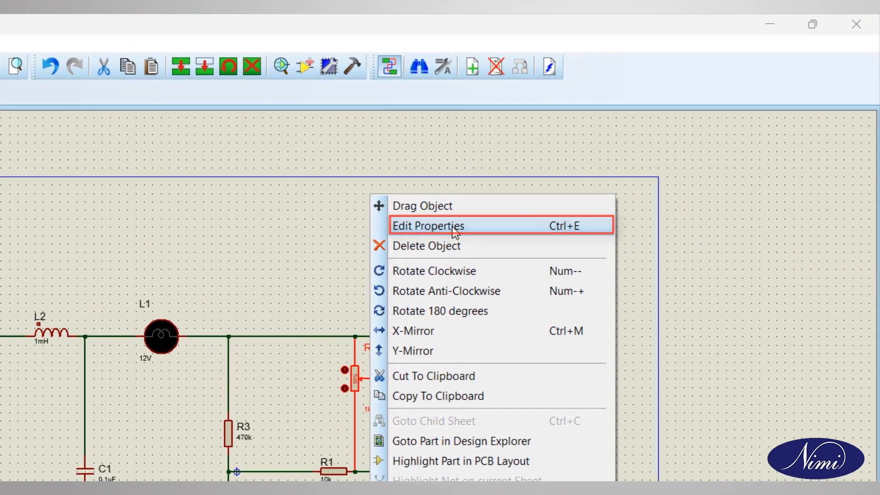
{"action": "left_click", "coordinate": [461, 222]}
{"action": "double_click", "coordinate": [165, 277]}
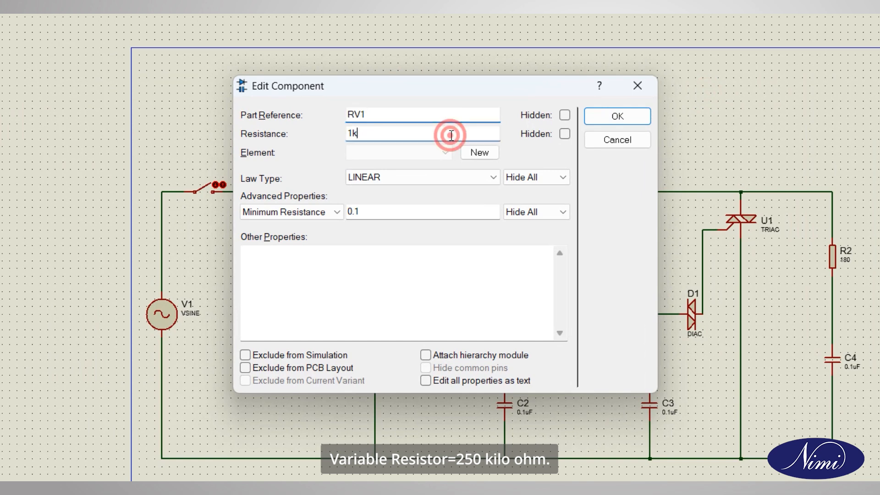
{"action": "key", "text": "BackSpace"}
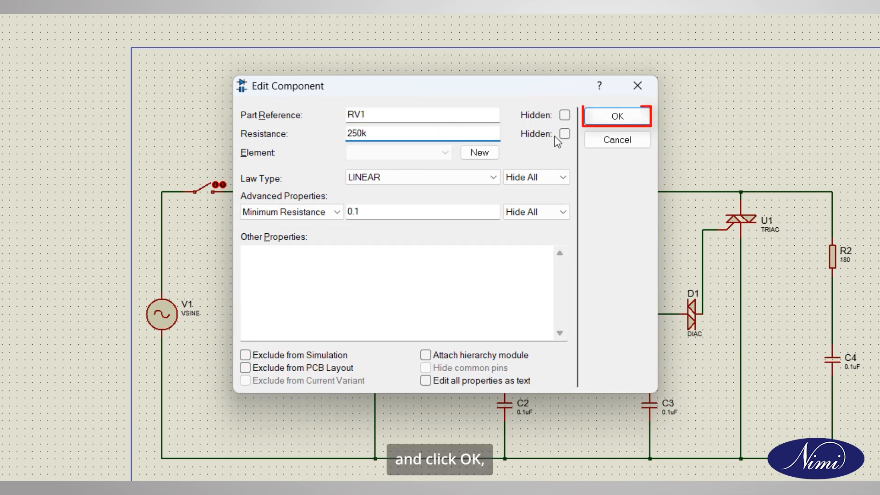
{"action": "left_click", "coordinate": [616, 120]}
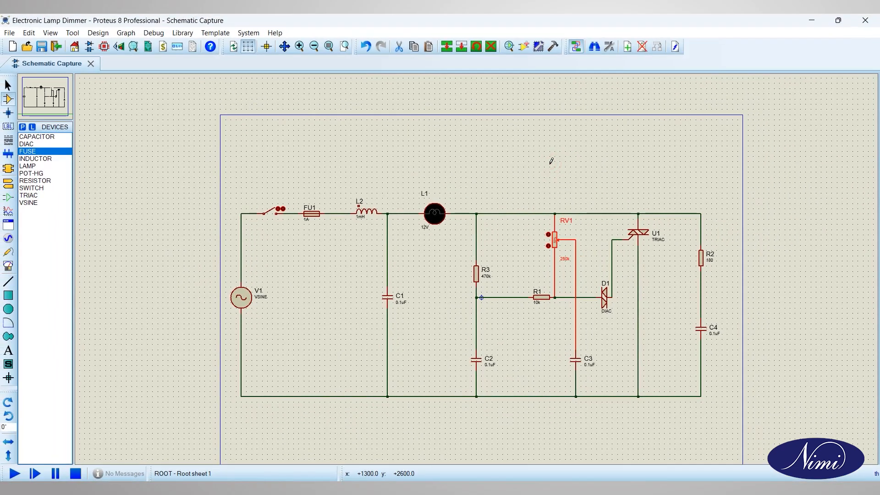
Enable Attach hierarchy module in the component properties of fuse FU1
{"action": "right_click", "coordinate": [312, 219]}
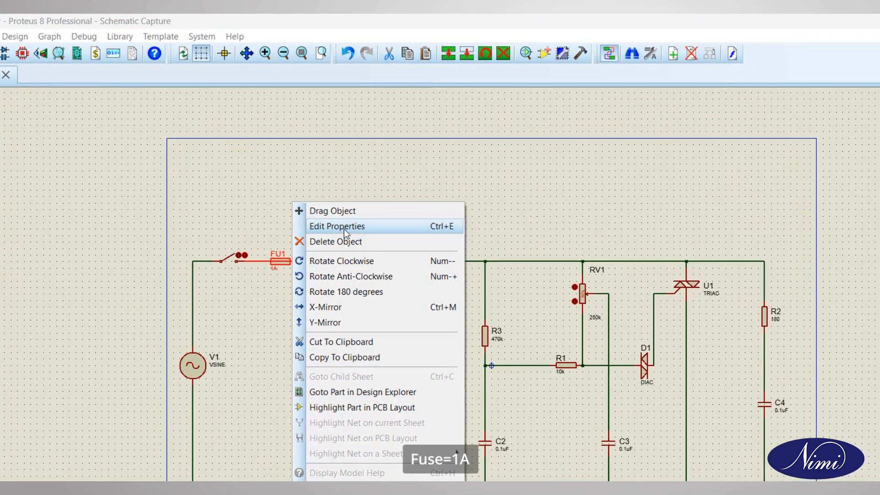
{"action": "left_click", "coordinate": [344, 230]}
{"action": "left_click", "coordinate": [371, 220]}
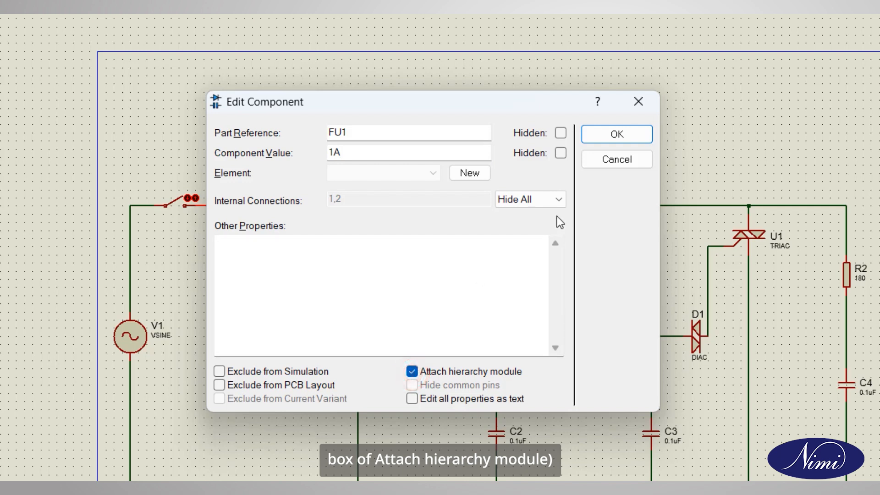
{"action": "left_click", "coordinate": [617, 134]}
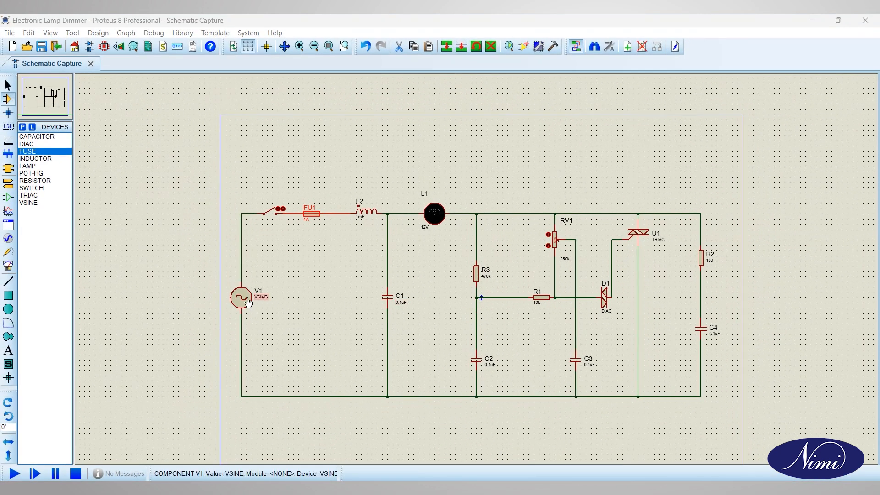
Open the properties of source V1 and set its DC Offset, Amplitude and Frequency to Show All
{"action": "right_click", "coordinate": [248, 301]}
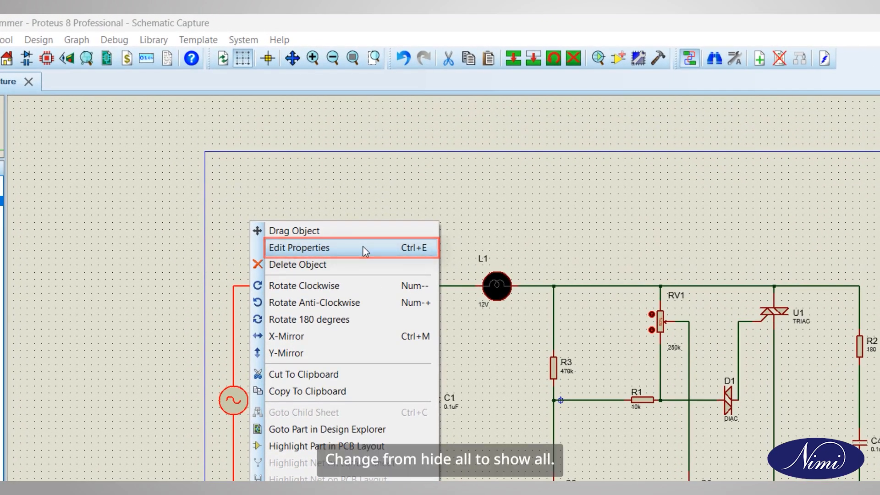
{"action": "left_click", "coordinate": [362, 246]}
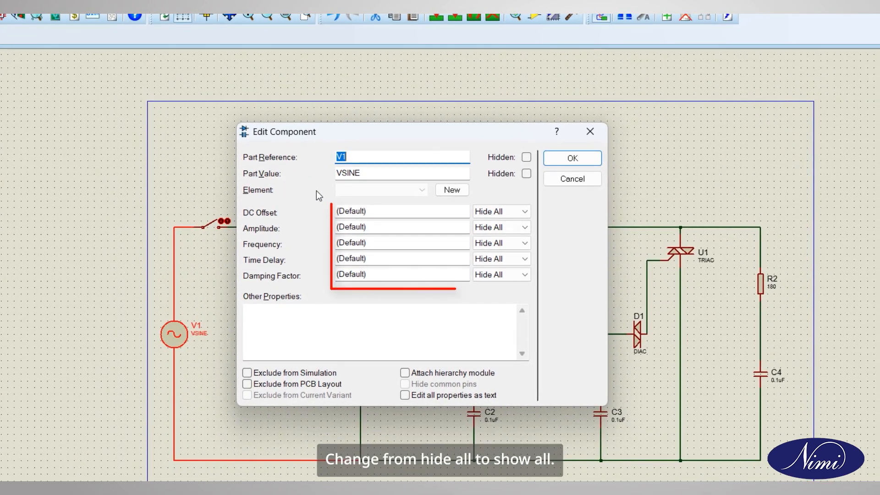
{"action": "left_click", "coordinate": [486, 213]}
{"action": "left_click", "coordinate": [490, 222]}
{"action": "left_click", "coordinate": [490, 224]}
{"action": "left_click", "coordinate": [495, 240]}
{"action": "left_click", "coordinate": [495, 237]}
{"action": "left_click", "coordinate": [489, 255]}
Set source V1's DC Offset to 0, Amplitude to 230V and Frequency to 50Hz, and apply the properties
{"action": "left_click", "coordinate": [422, 211]}
{"action": "type", "text": "0"}
{"action": "left_click", "coordinate": [415, 224]}
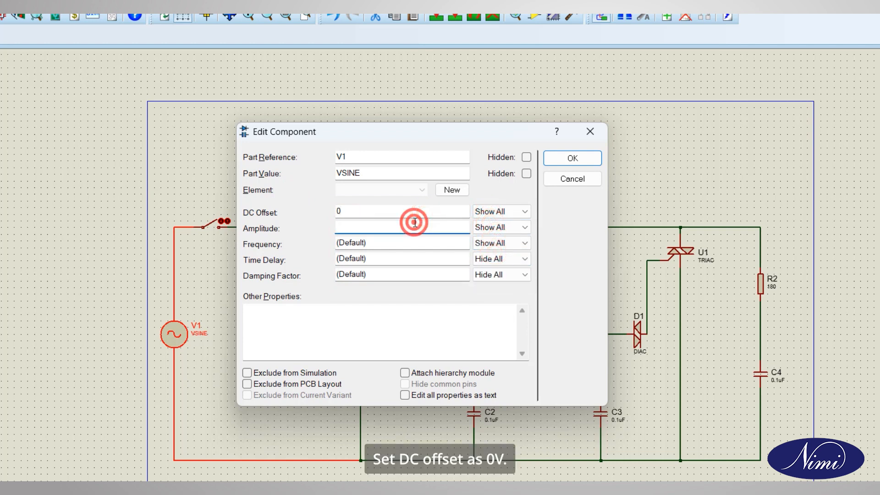
{"action": "type", "text": "230V"}
{"action": "left_click", "coordinate": [415, 241]}
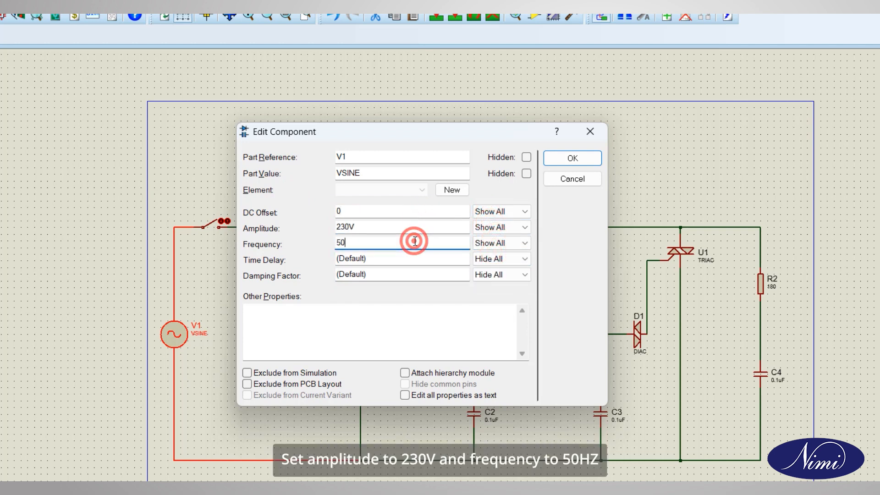
{"action": "left_click", "coordinate": [561, 160]}
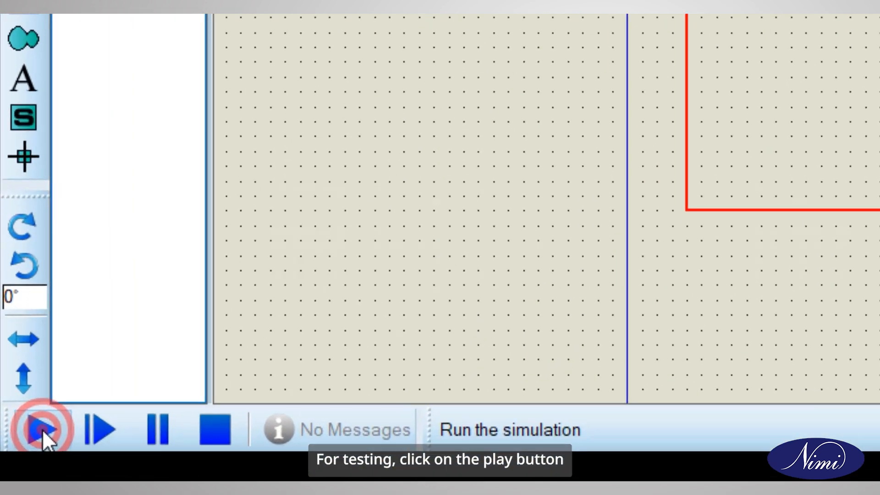
Run the circuit simulation and close the switch between source V1 and fuse FU1
{"action": "left_click", "coordinate": [43, 430]}
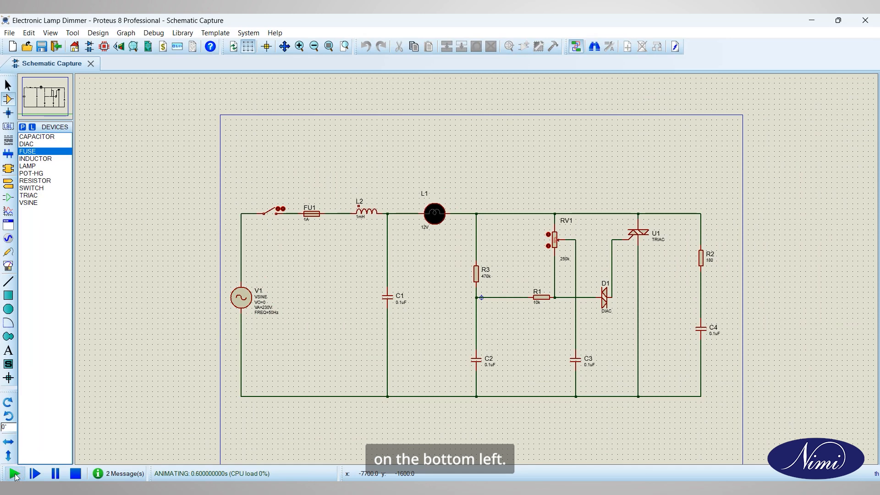
{"action": "left_click", "coordinate": [269, 213]}
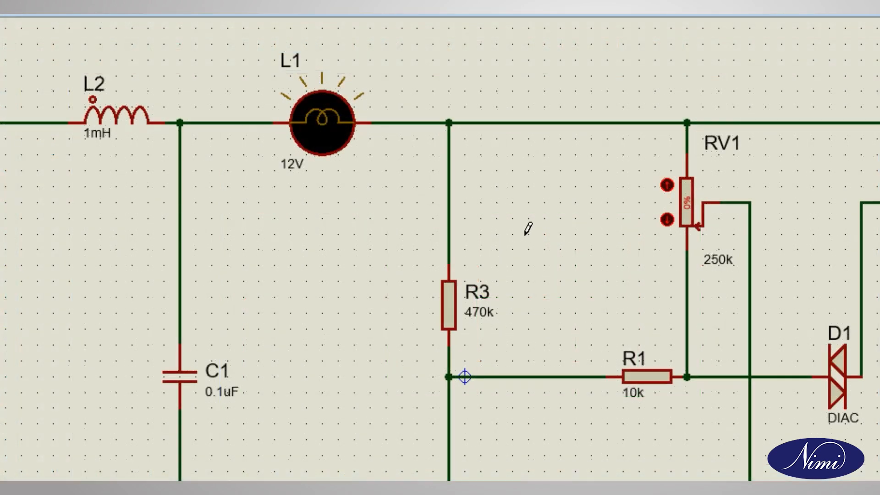
Raise potentiometer RV1 step by step from its minimum to 100% while the simulation runs
{"action": "left_click", "coordinate": [666, 184]}
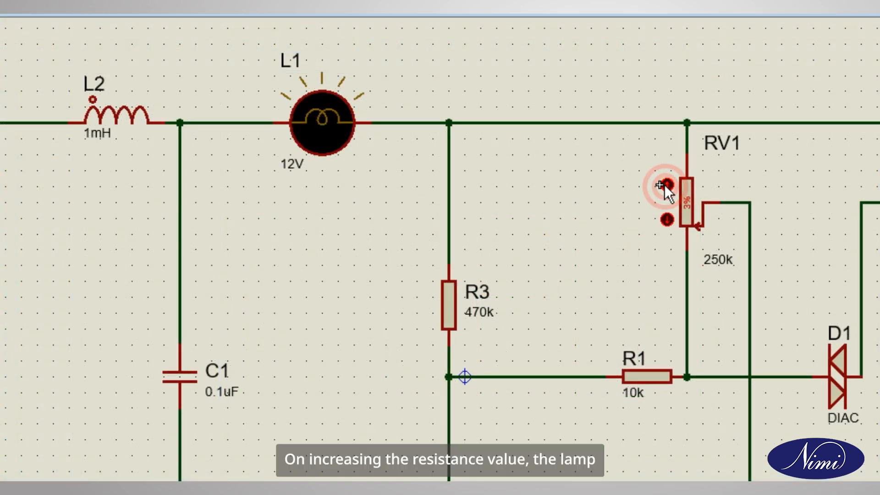
{"action": "left_click", "coordinate": [665, 184]}
{"action": "left_click", "coordinate": [665, 184]}
{"action": "left_click", "coordinate": [666, 185]}
{"action": "left_click", "coordinate": [666, 184]}
{"action": "left_click", "coordinate": [666, 184]}
{"action": "left_click", "coordinate": [665, 185]}
{"action": "left_click", "coordinate": [666, 184]}
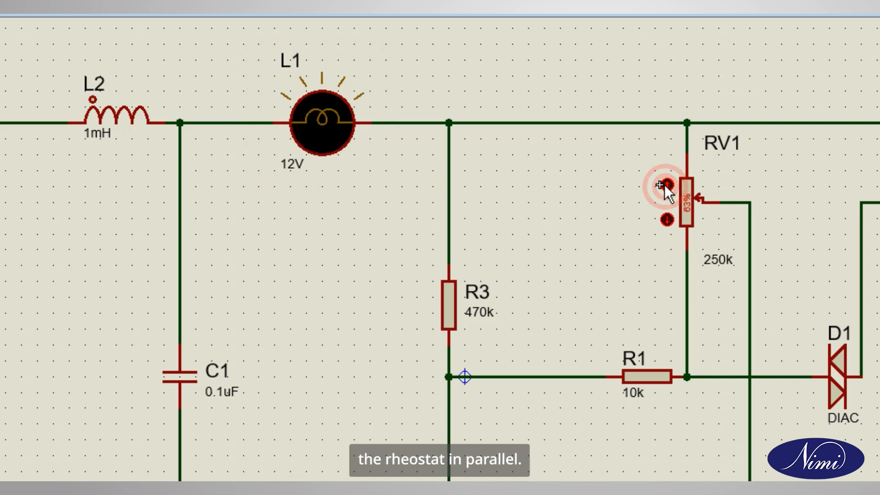
{"action": "left_click", "coordinate": [666, 184]}
{"action": "left_click", "coordinate": [666, 184]}
{"action": "left_click", "coordinate": [665, 184]}
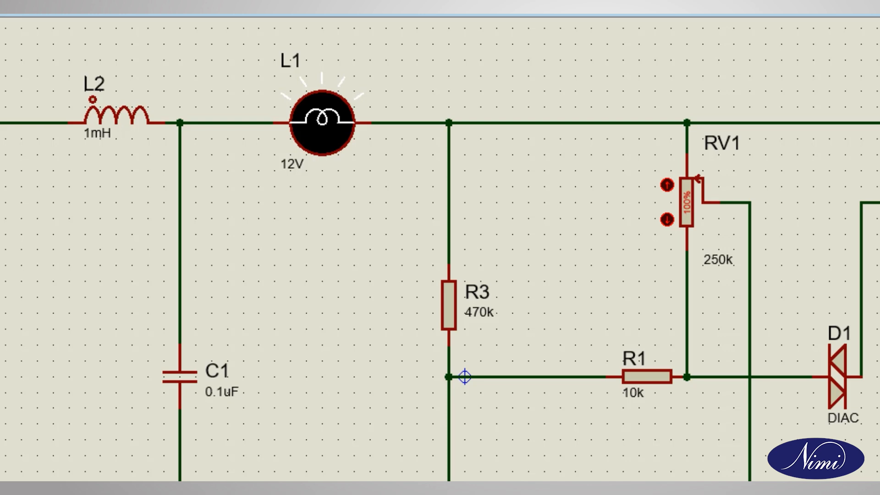